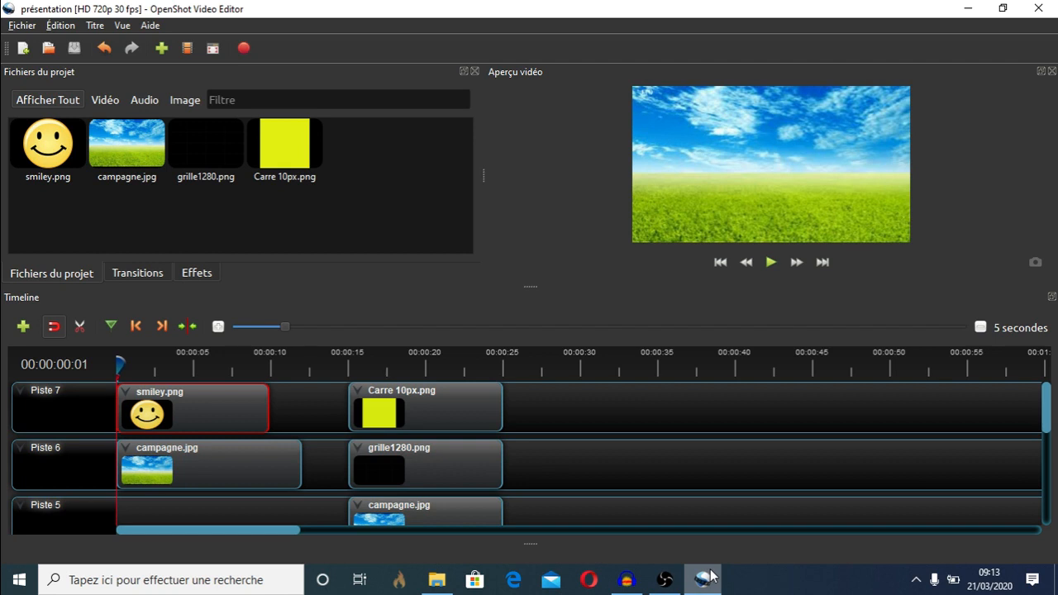
# Show the properties of the smiley.png clip at the start of Piste 7 and set its Alpha to 1
pyautogui.rightClick(199, 409)
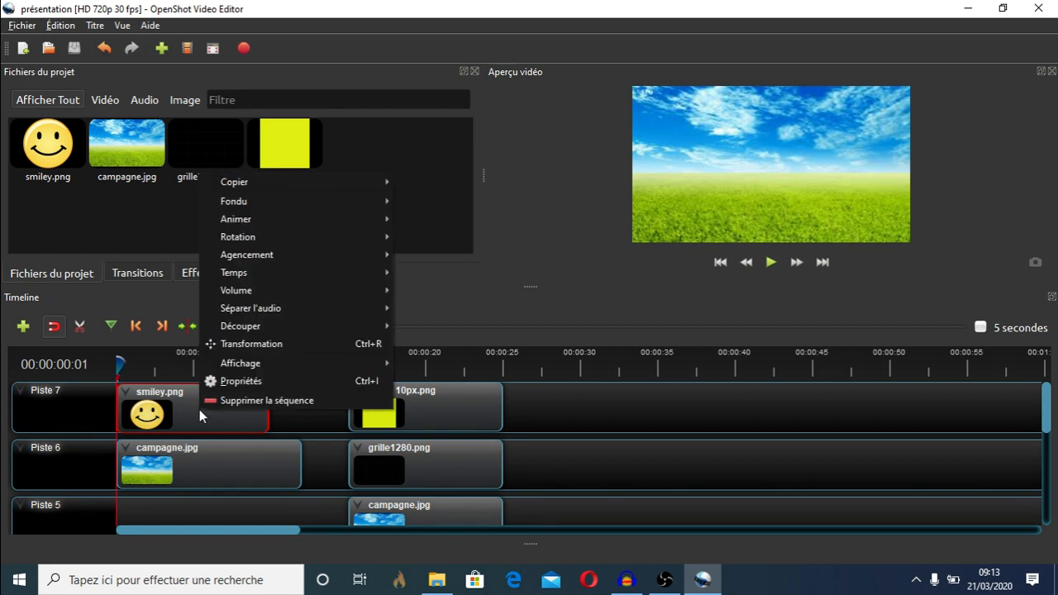
pyautogui.click(234, 382)
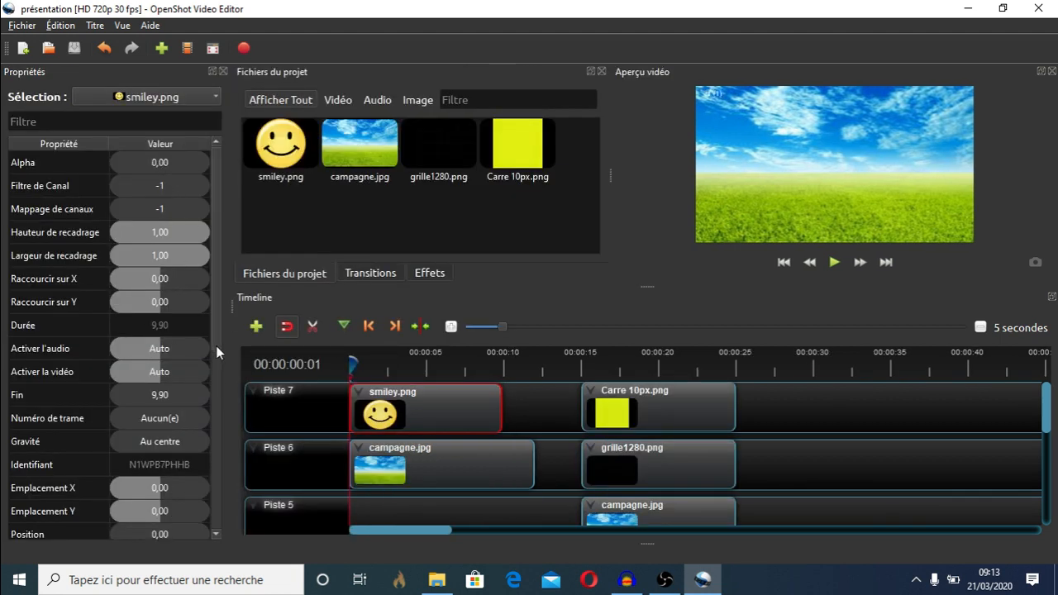
pyautogui.moveTo(215, 346); pyautogui.dragTo(224, 324)
pyautogui.doubleClick(149, 163)
pyautogui.write('1')
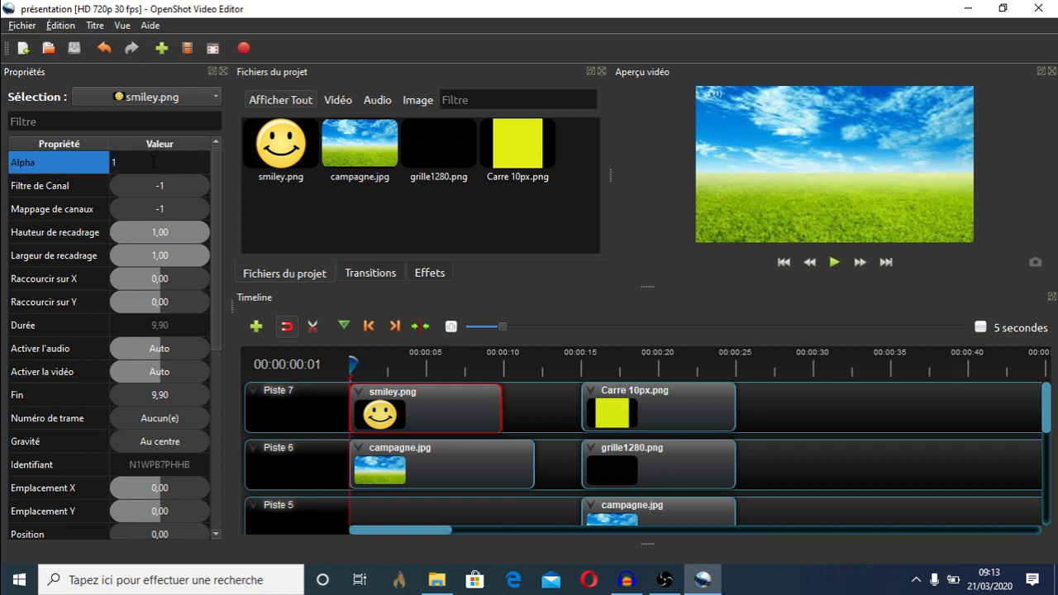
pyautogui.press('Return')
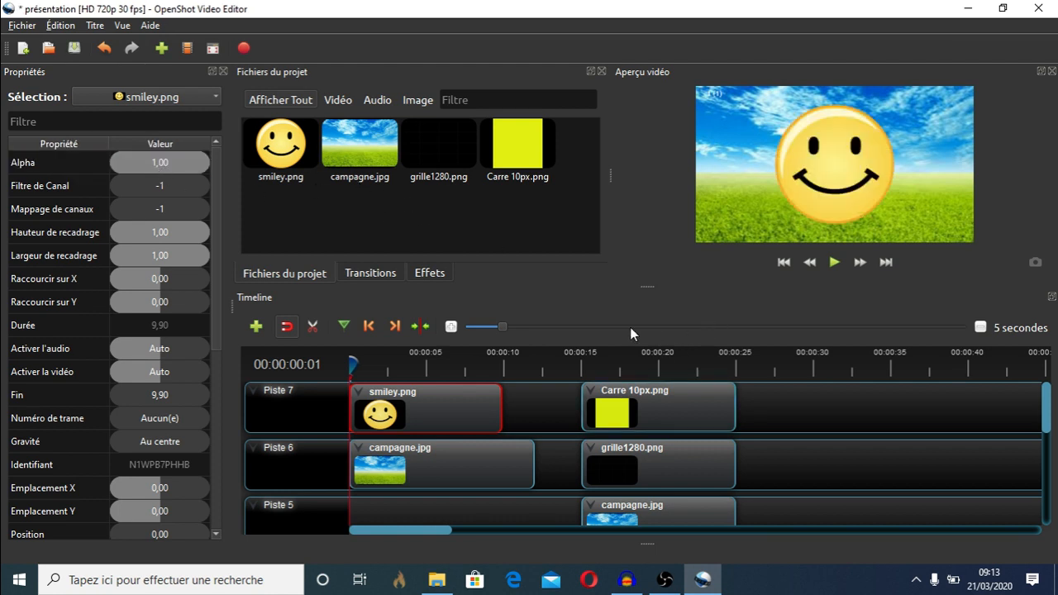
# Set the smiley.png clip's Alpha to 0 to make it fully transparent
pyautogui.doubleClick(180, 166)
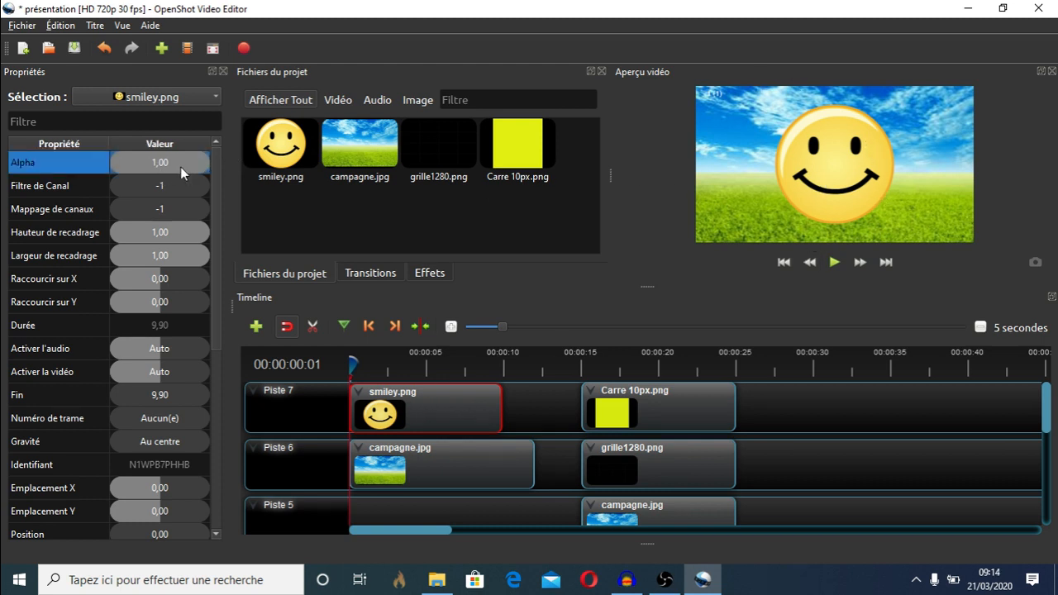
pyautogui.write('0')
pyautogui.press('Return')
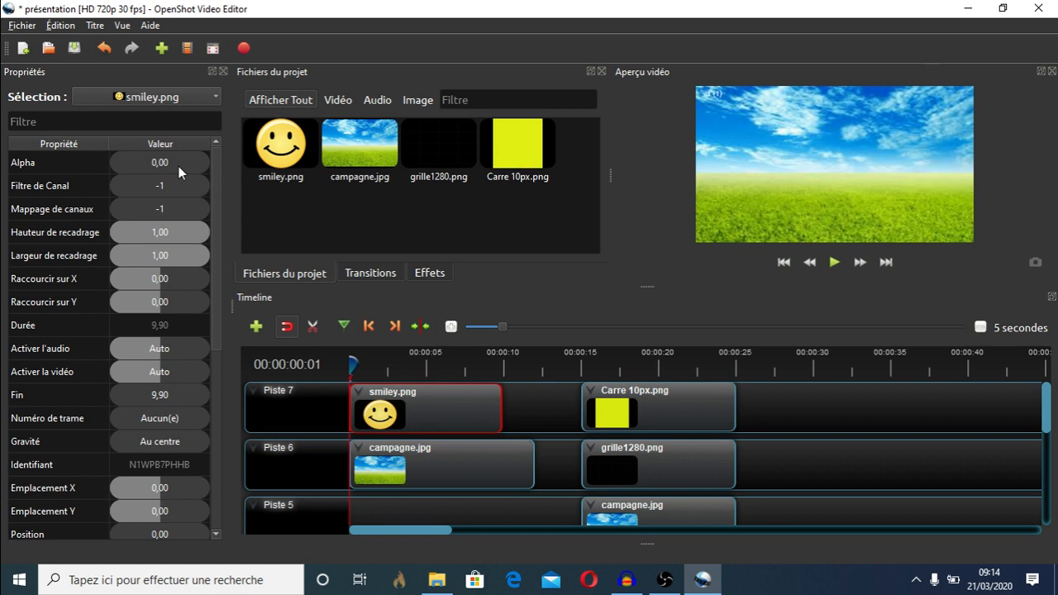
# Set the smiley.png clip's Alpha to 0,5, and adjust it with the value slider to about 0,74
pyautogui.doubleClick(174, 161)
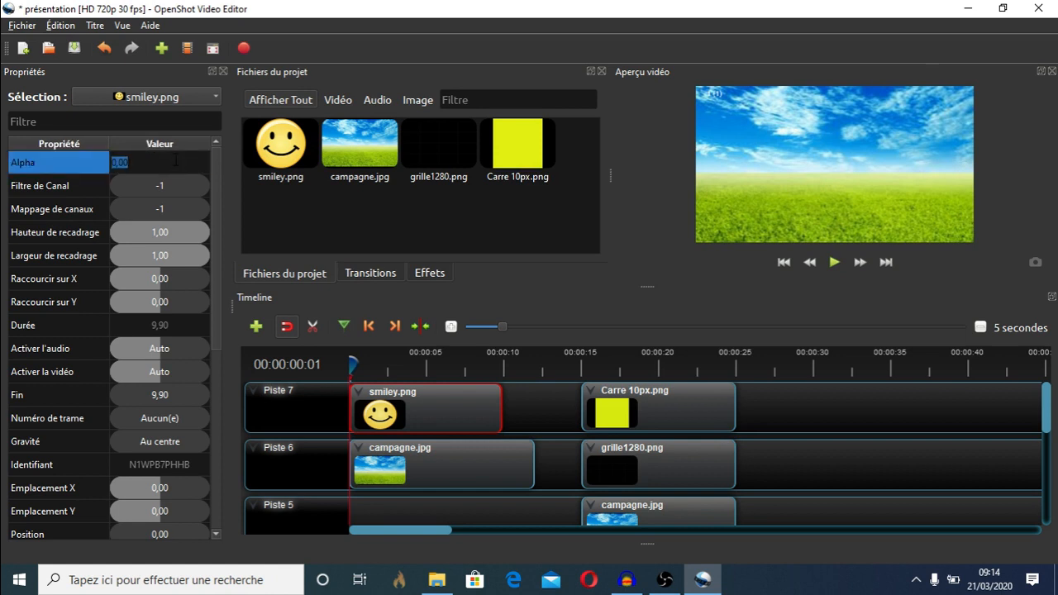
pyautogui.write('0,5')
pyautogui.press('Return')
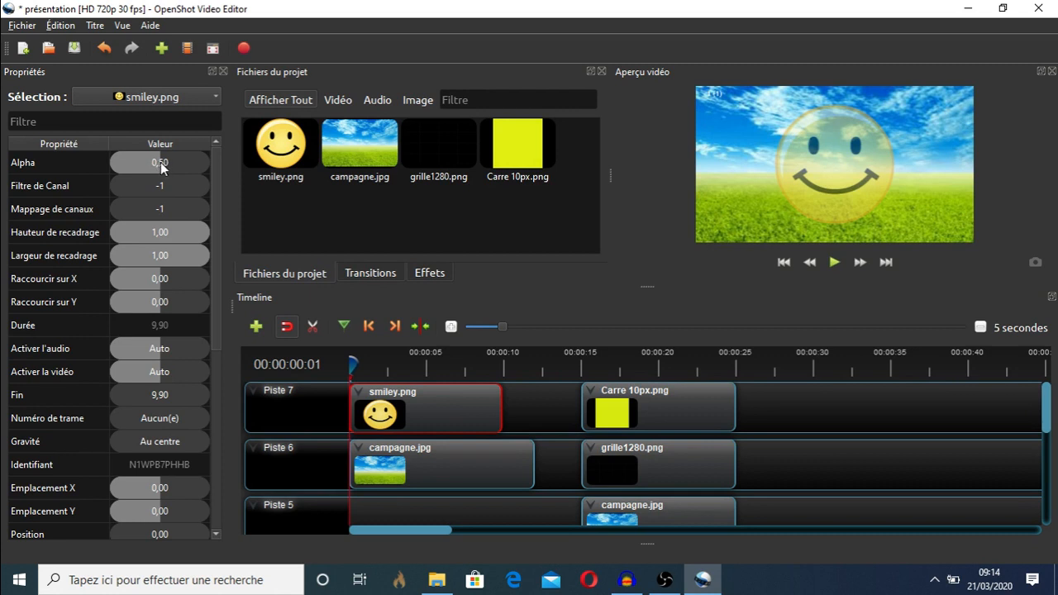
pyautogui.moveTo(160, 162); pyautogui.dragTo(184, 164)
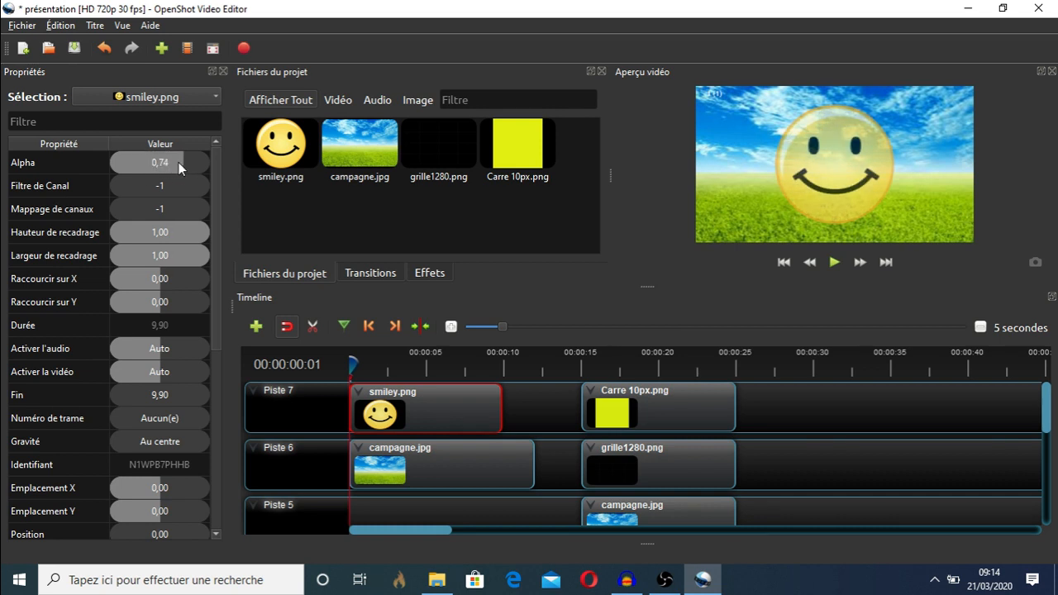
# Make the smiley.png clip fully opaque again with an Alpha of 1
pyautogui.doubleClick(179, 162)
pyautogui.write('1')
pyautogui.press('Return')
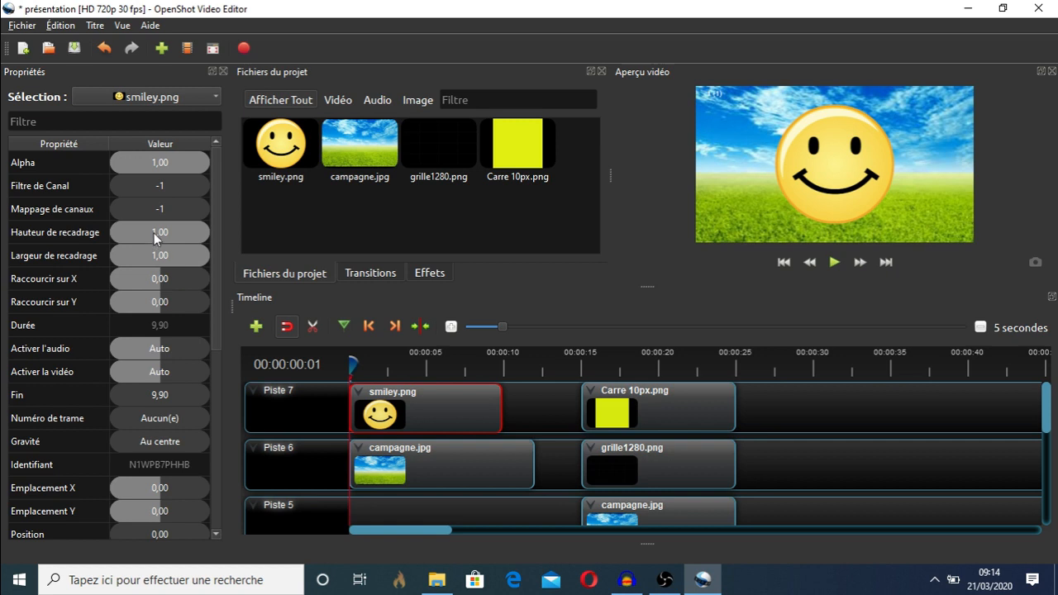
# Move the smiley.png clip along Piste 7 to about 28 s and set the campagne.jpg clip's Largeur de recadrage to 0,5
pyautogui.moveTo(432, 411); pyautogui.dragTo(874, 424)
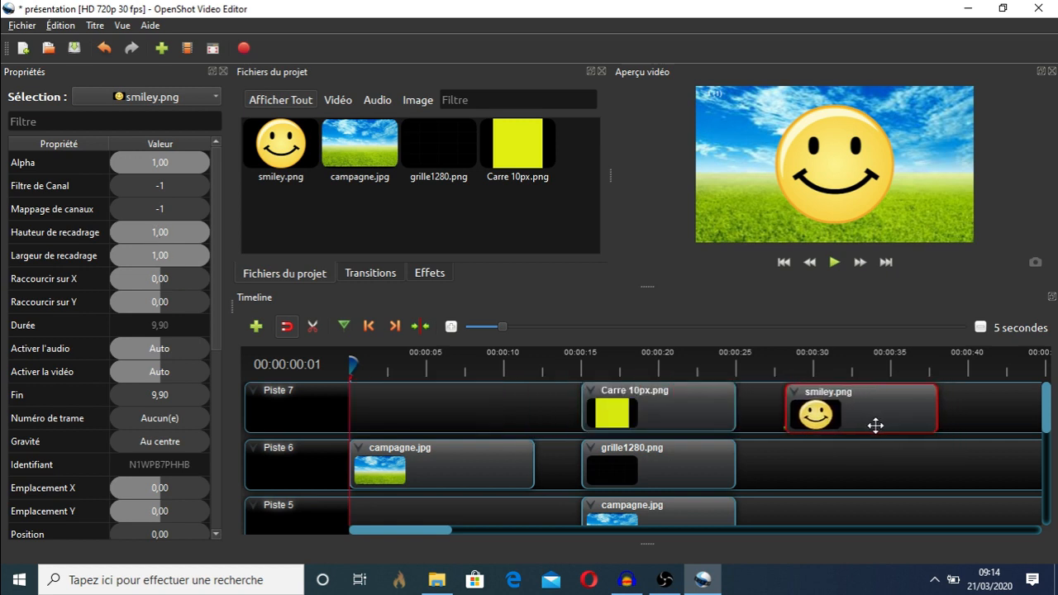
pyautogui.click(487, 463)
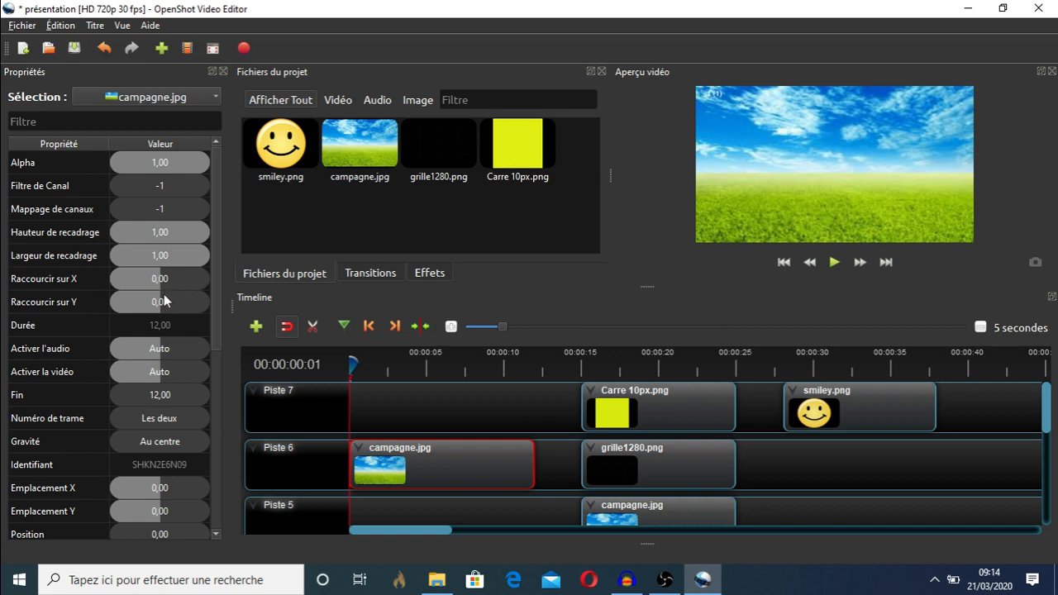
pyautogui.doubleClick(163, 255)
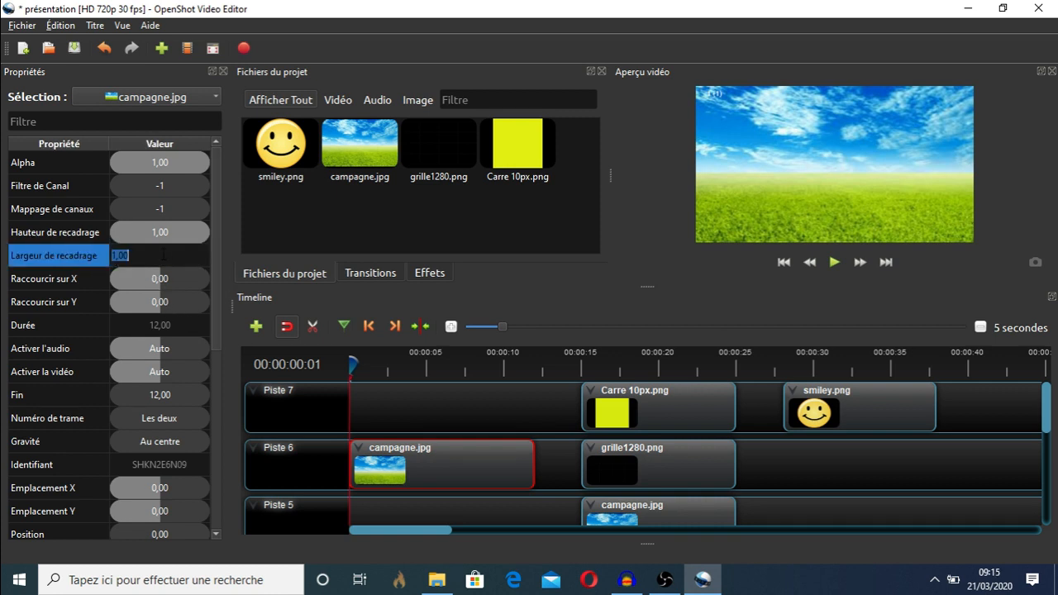
pyautogui.write('0,5')
pyautogui.press('Return')
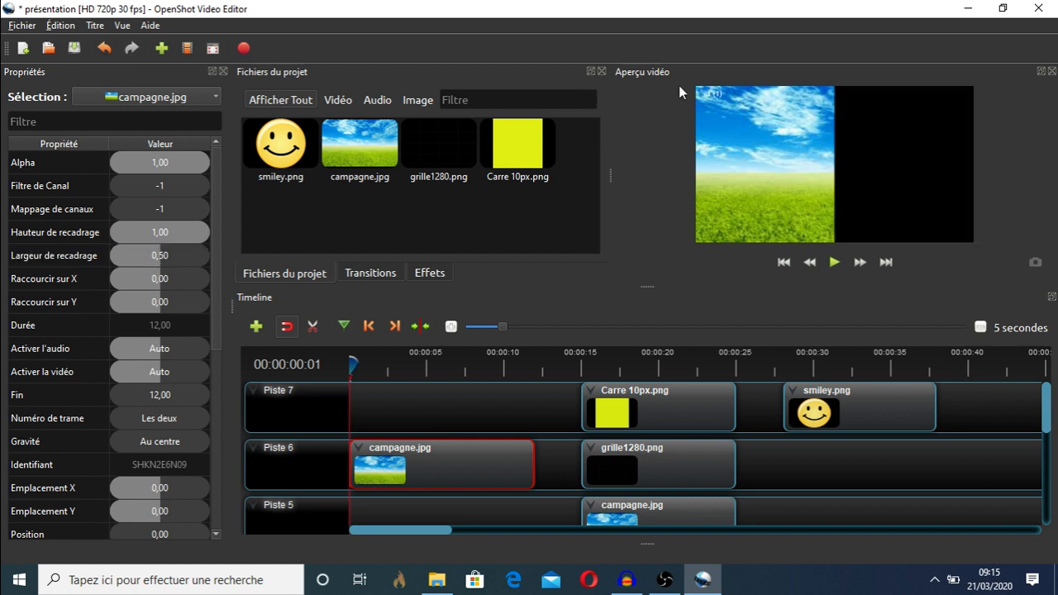
# Set the Largeur de recadrage of the campagne.jpg clip on Piste 6 to 0,25 and save the project
pyautogui.doubleClick(167, 258)
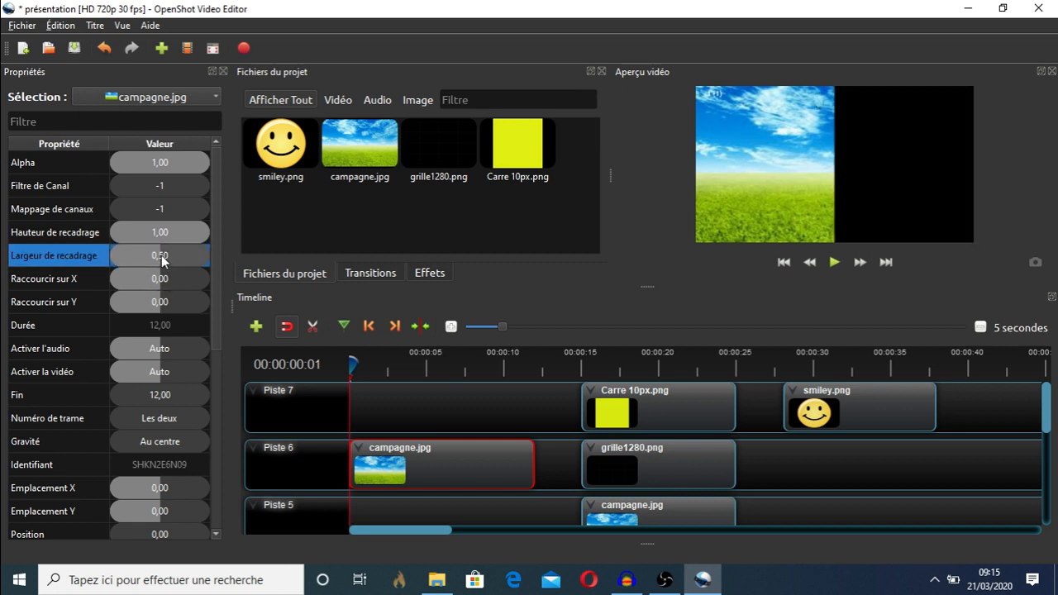
pyautogui.write('0,25')
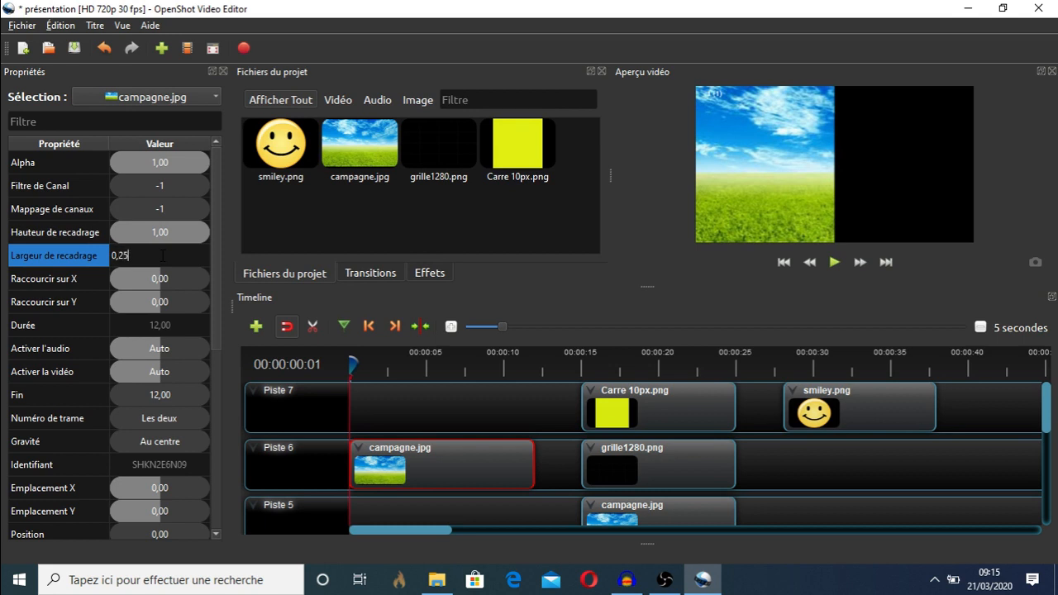
pyautogui.press('Return')
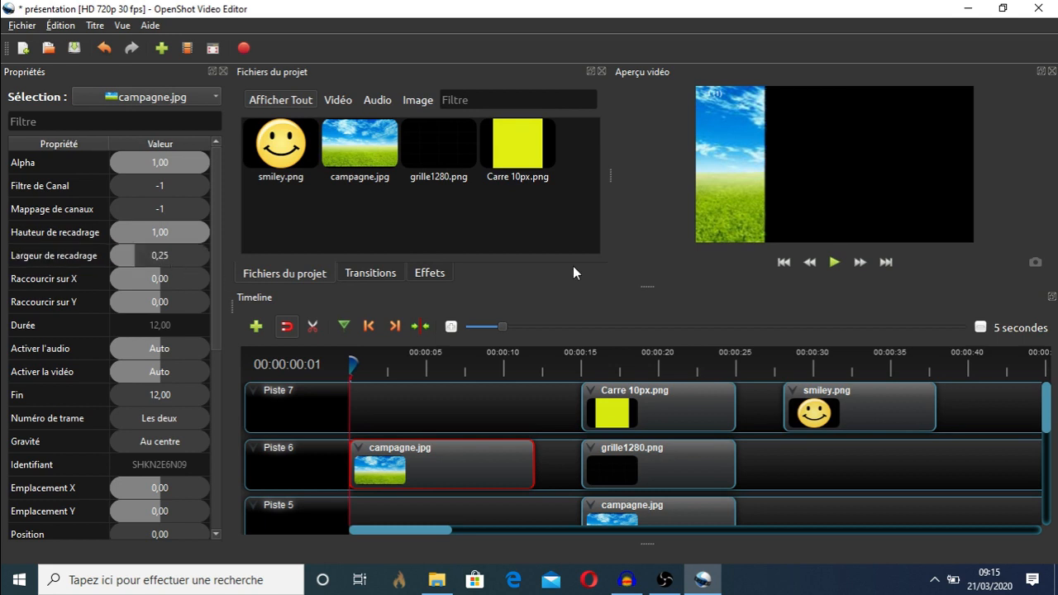
pyautogui.hotkey('ctrl', 's')
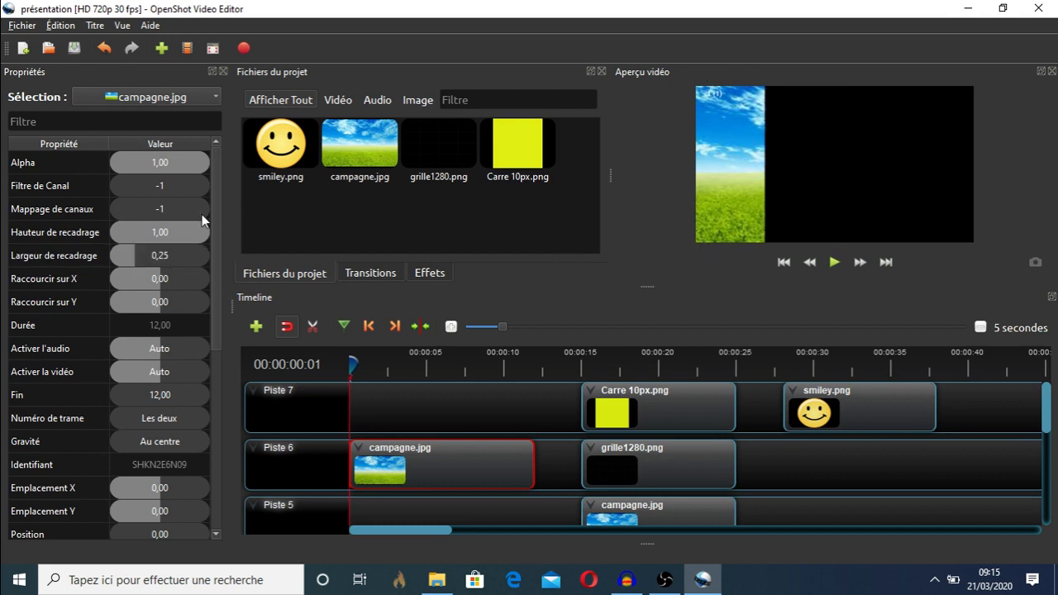
# Set the campagne.jpg clip's Hauteur de recadrage to 0,25
pyautogui.doubleClick(167, 234)
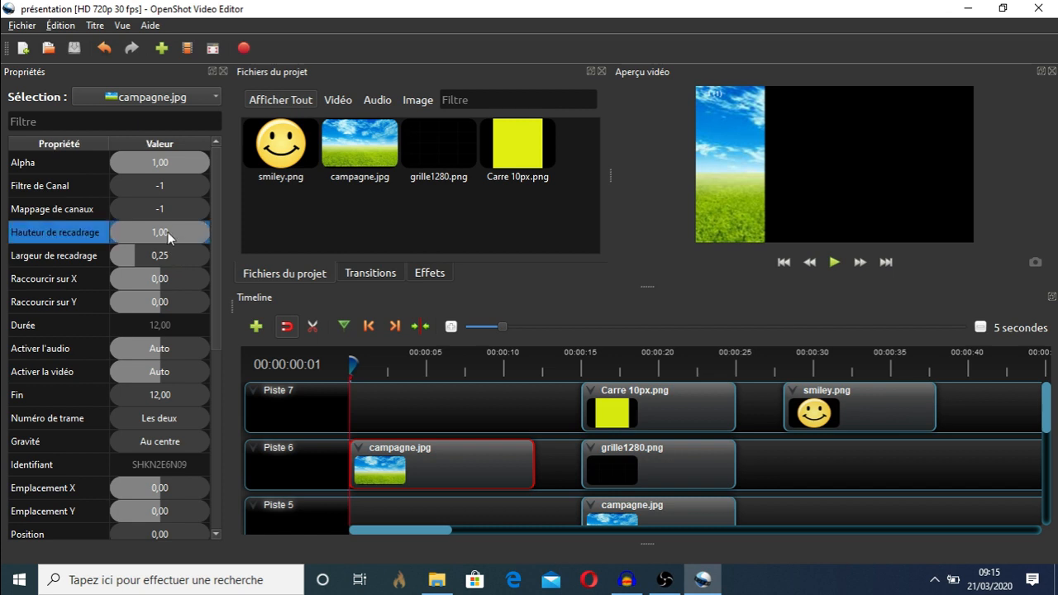
pyautogui.write('0,25')
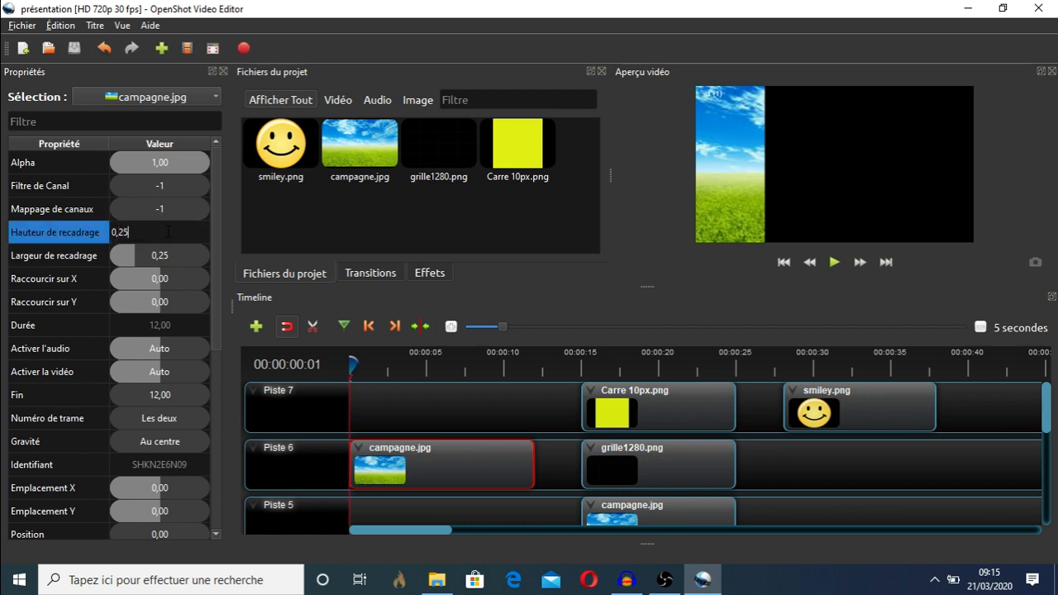
pyautogui.press('Return')
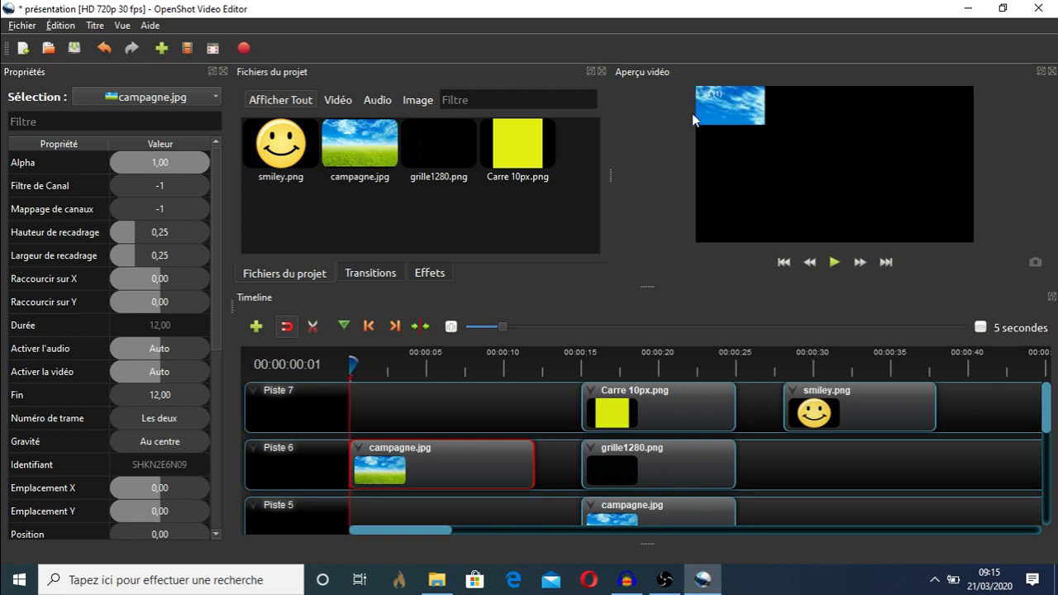
# Set both the Hauteur de recadrage and the Largeur de recadrage of the campagne.jpg clip to 1
pyautogui.doubleClick(143, 232)
pyautogui.write('1')
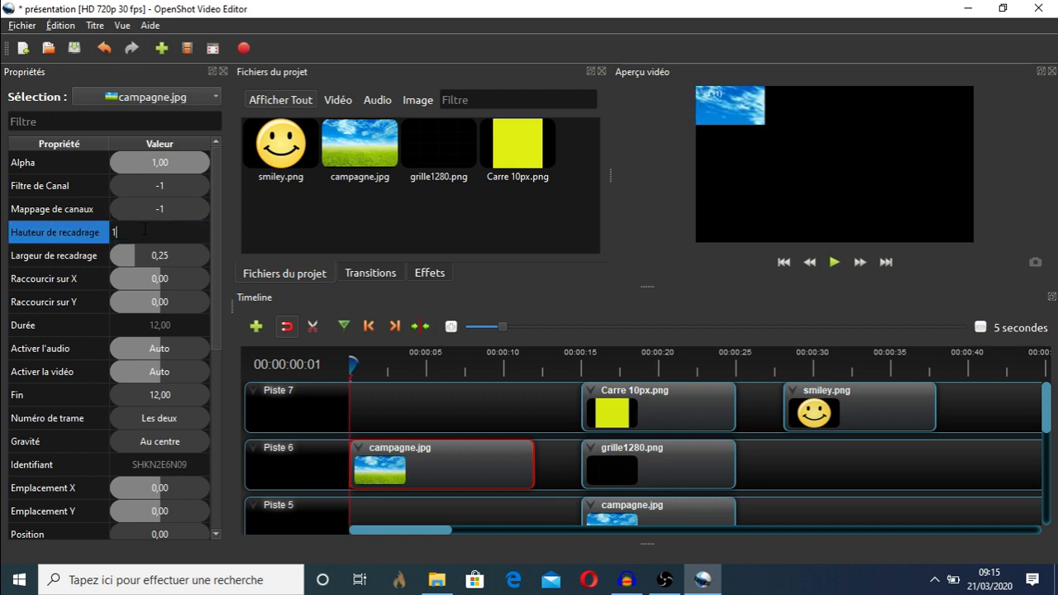
pyautogui.press('Return')
pyautogui.doubleClick(157, 260)
pyautogui.write('1')
pyautogui.press('Return')
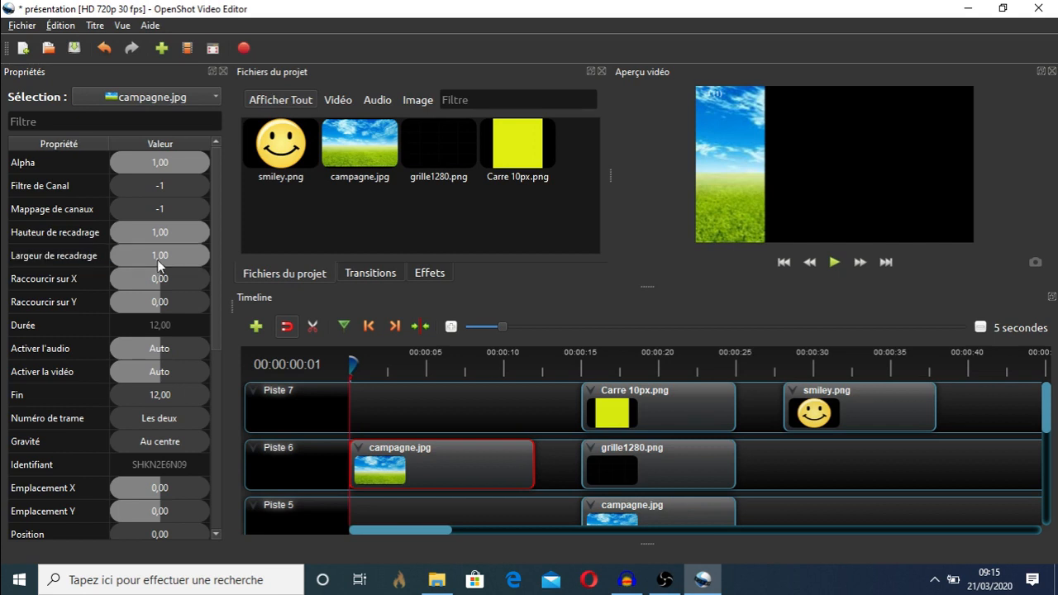
# Move the smiley.png clip back to the start of Piste 7, above the campagne.jpg clip
pyautogui.moveTo(786, 421); pyautogui.dragTo(446, 404)
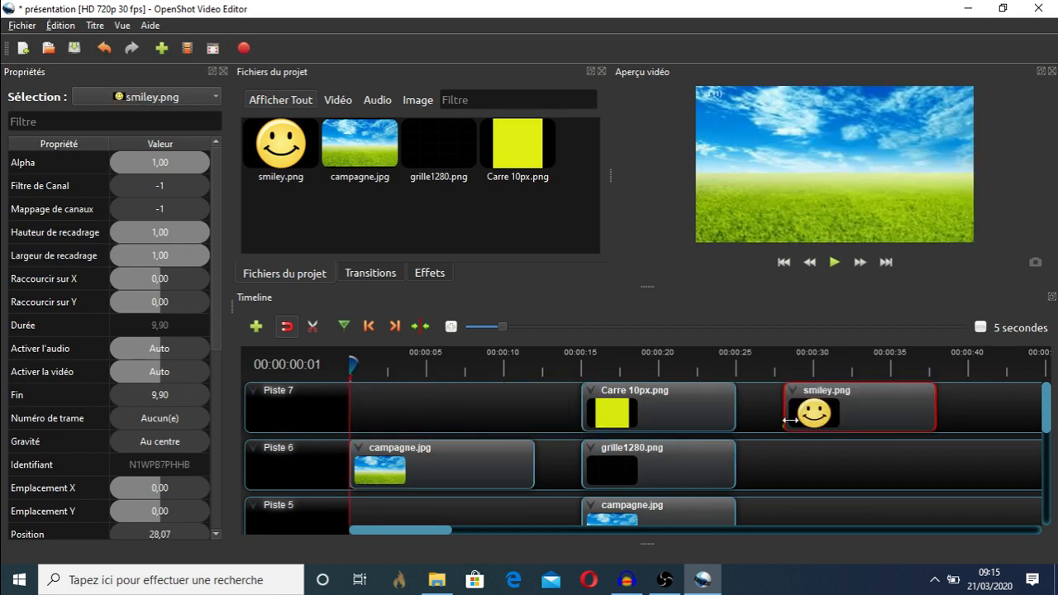
pyautogui.moveTo(810, 414); pyautogui.dragTo(378, 396)
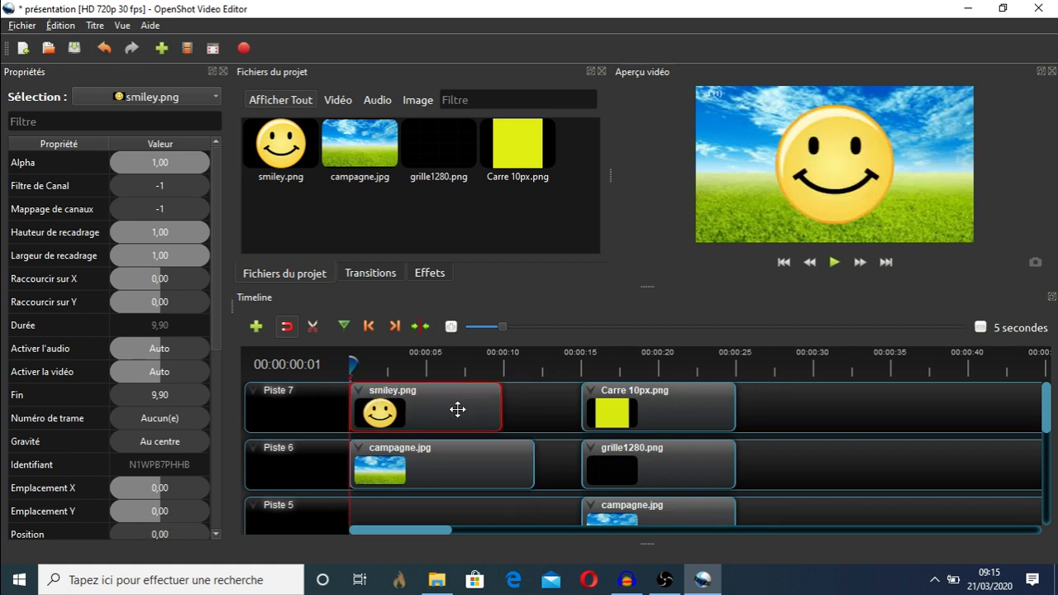
# Set the smiley.png clip's Fin value to 12 so that it ends together with the campagne.jpg clip
pyautogui.click(146, 400)
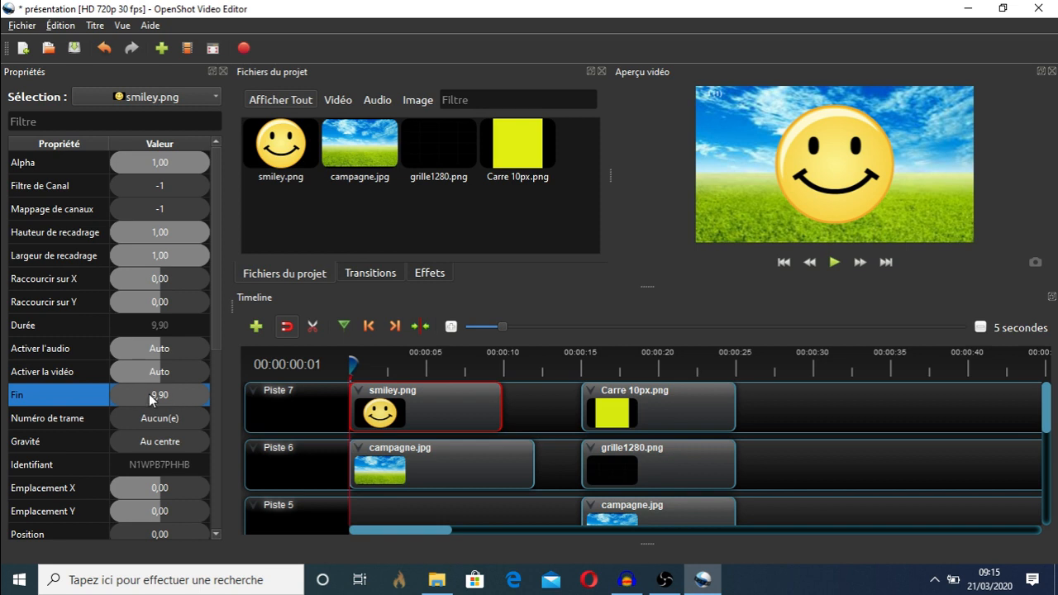
pyautogui.click(457, 475)
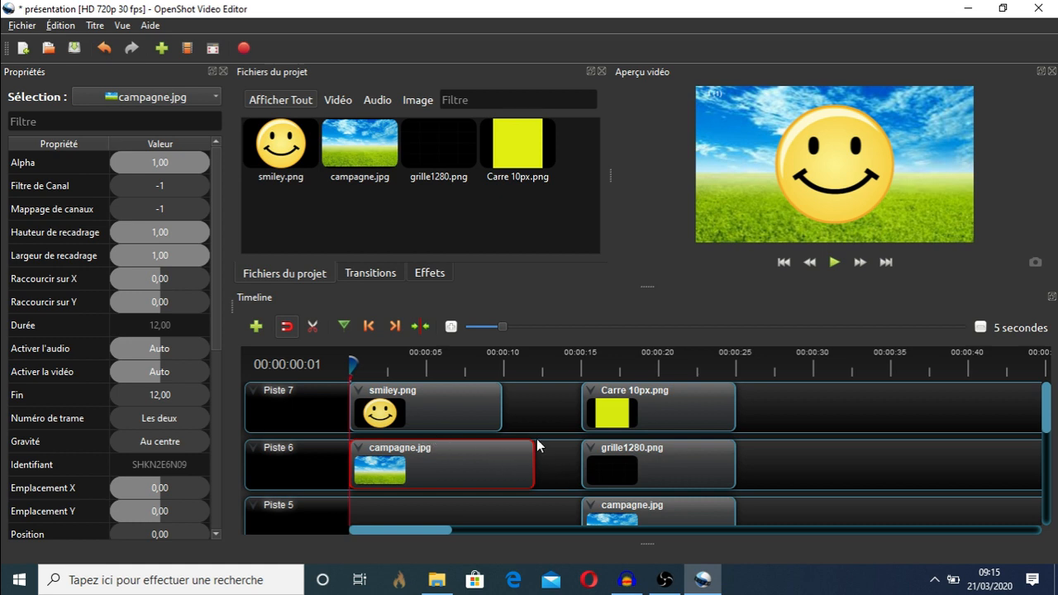
pyautogui.click(459, 411)
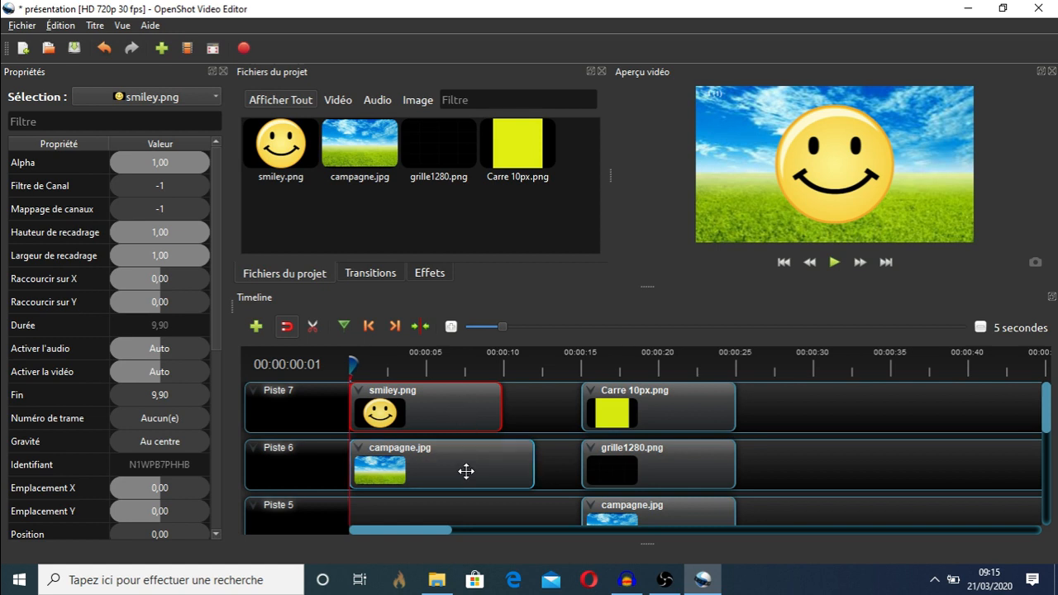
pyautogui.doubleClick(149, 396)
pyautogui.write('12')
pyautogui.press('Return')
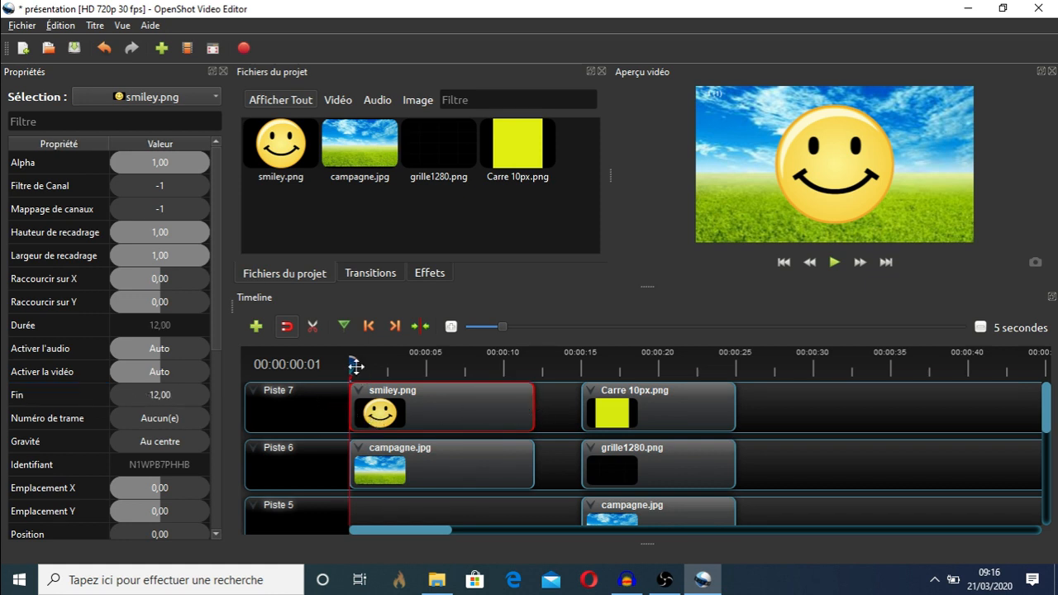
# Play the timeline from about 10 s past the end of the first two clips and return the playhead to the start
pyautogui.moveTo(353, 364); pyautogui.dragTo(514, 364)
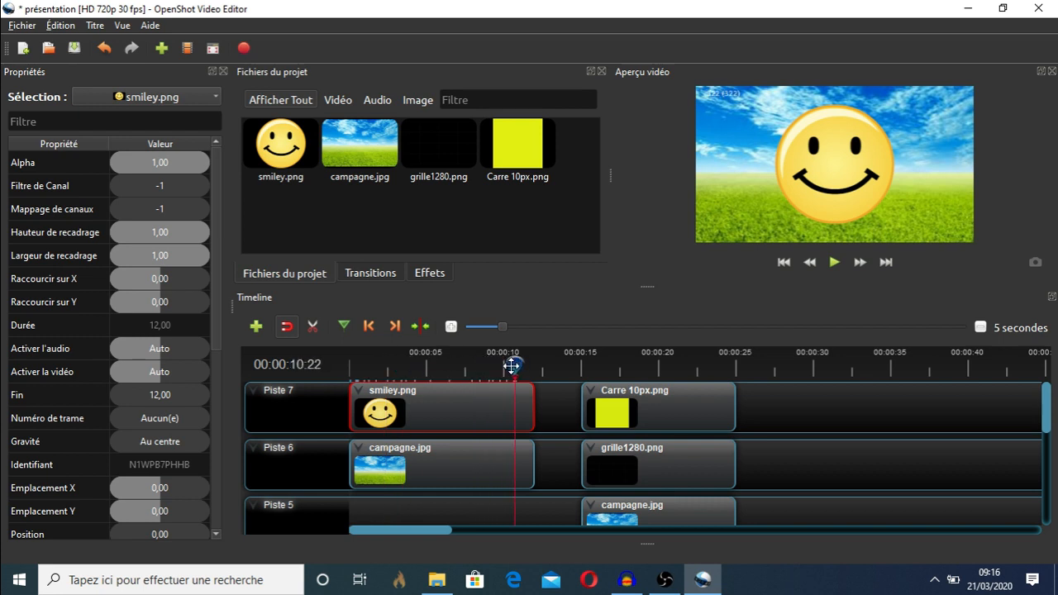
pyautogui.click(837, 265)
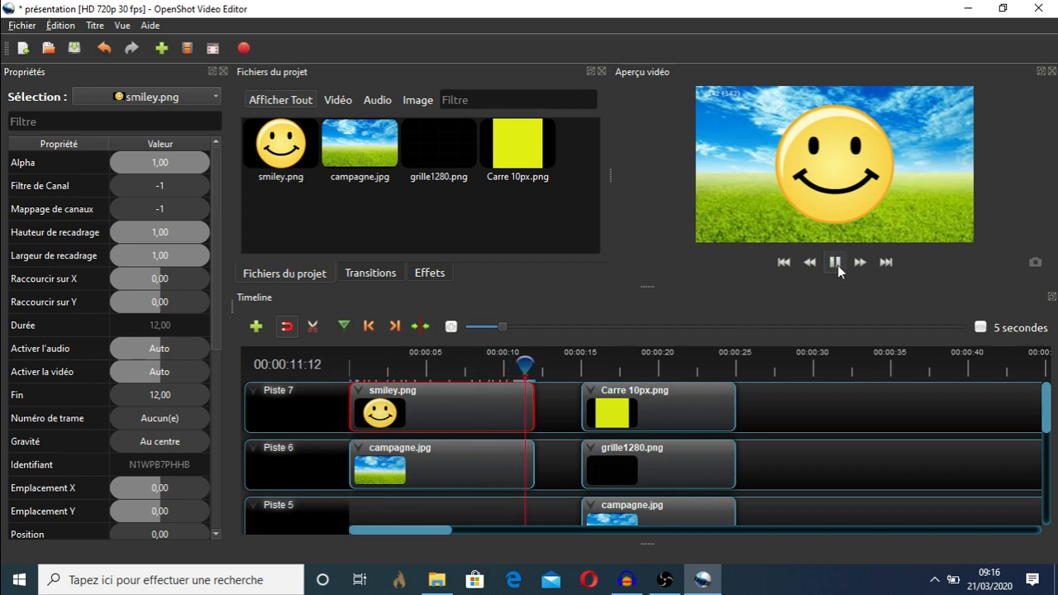
pyautogui.click(836, 265)
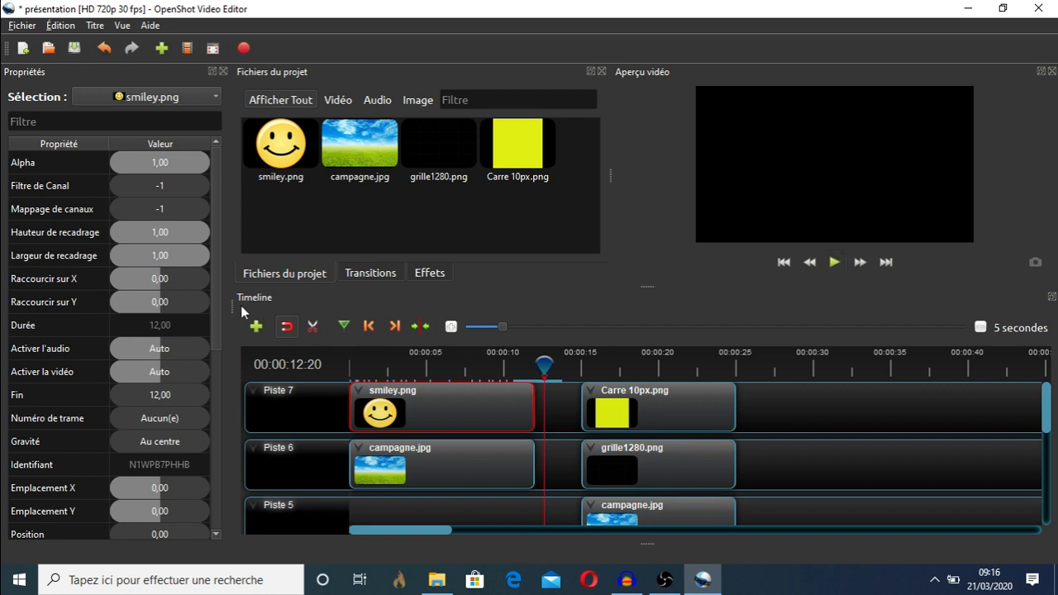
pyautogui.moveTo(214, 319); pyautogui.dragTo(219, 384)
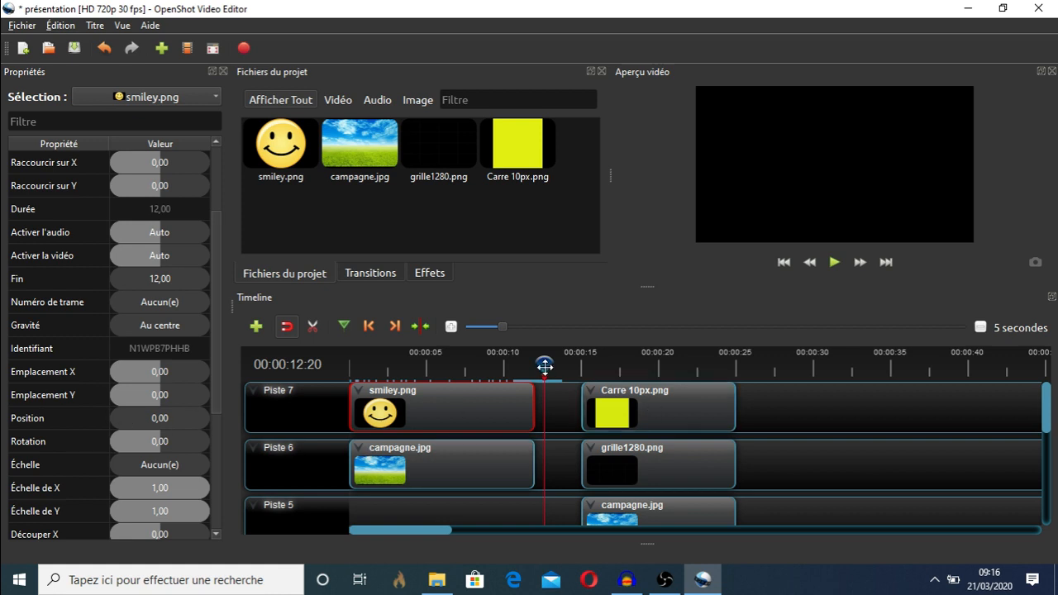
pyautogui.moveTo(544, 366); pyautogui.dragTo(351, 366)
# Try the first smiley.png clip's Gravité at En haut à gauche and at En bas au centre
pyautogui.click(382, 415)
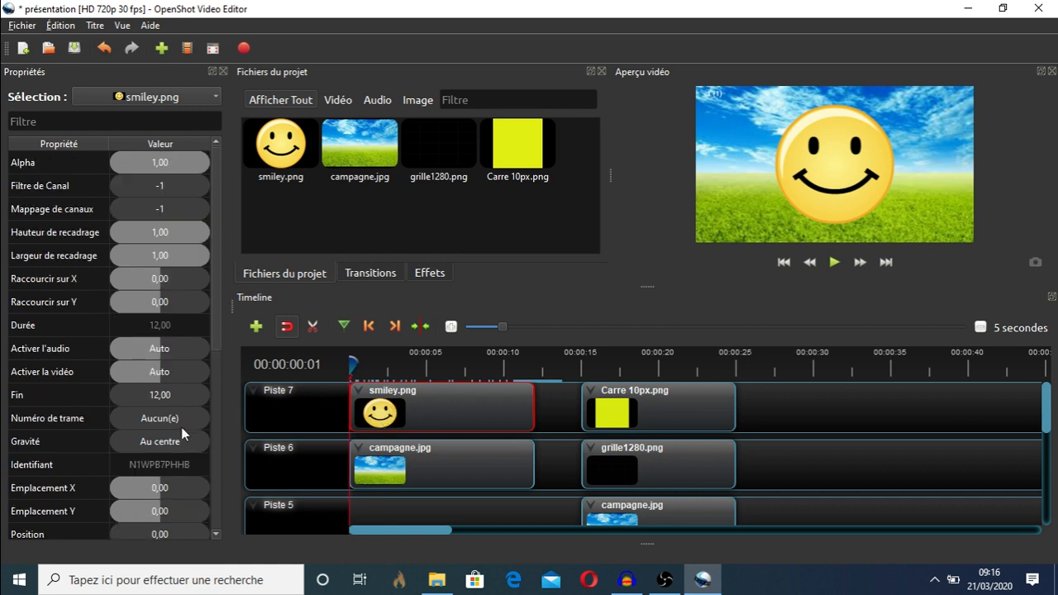
pyautogui.click(147, 442)
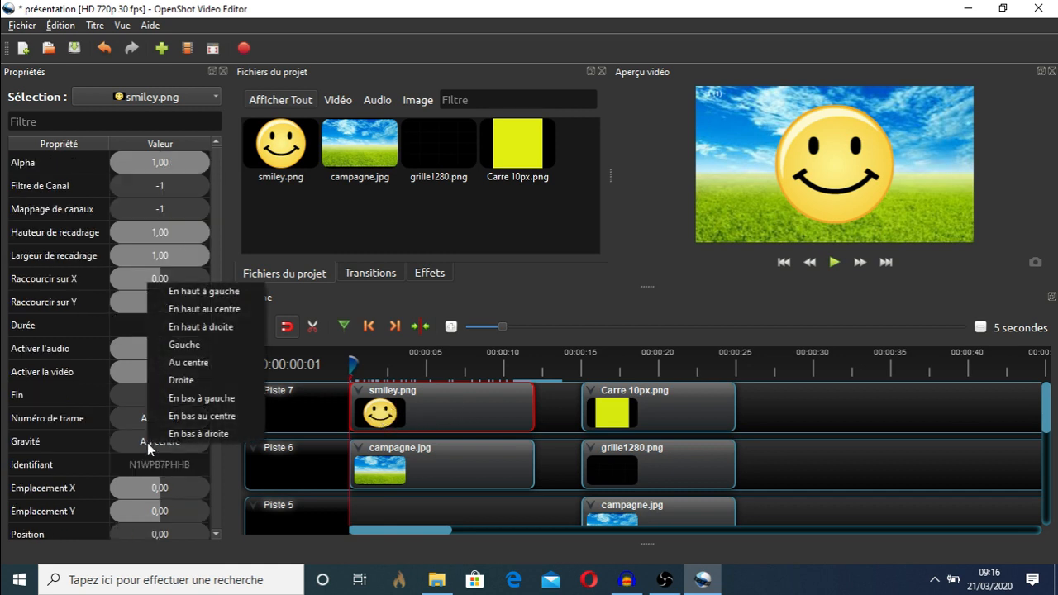
pyautogui.click(184, 293)
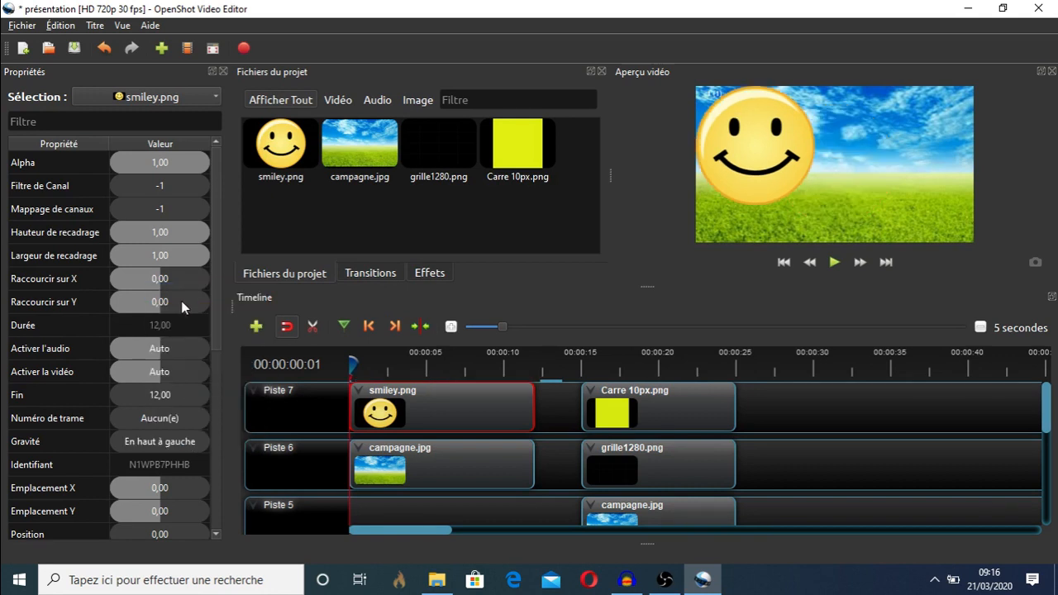
pyautogui.click(149, 442)
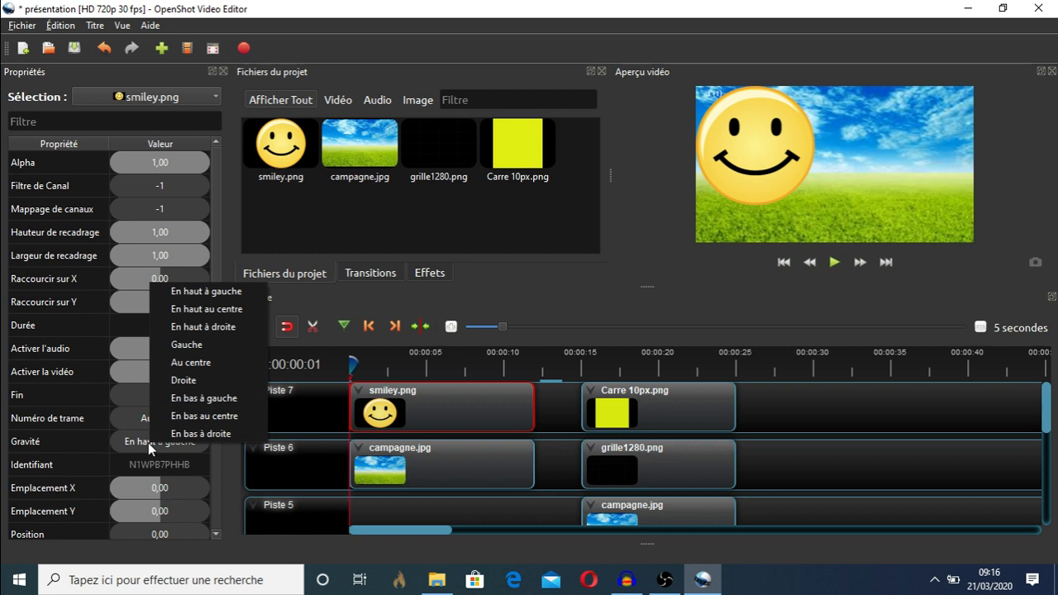
pyautogui.click(206, 414)
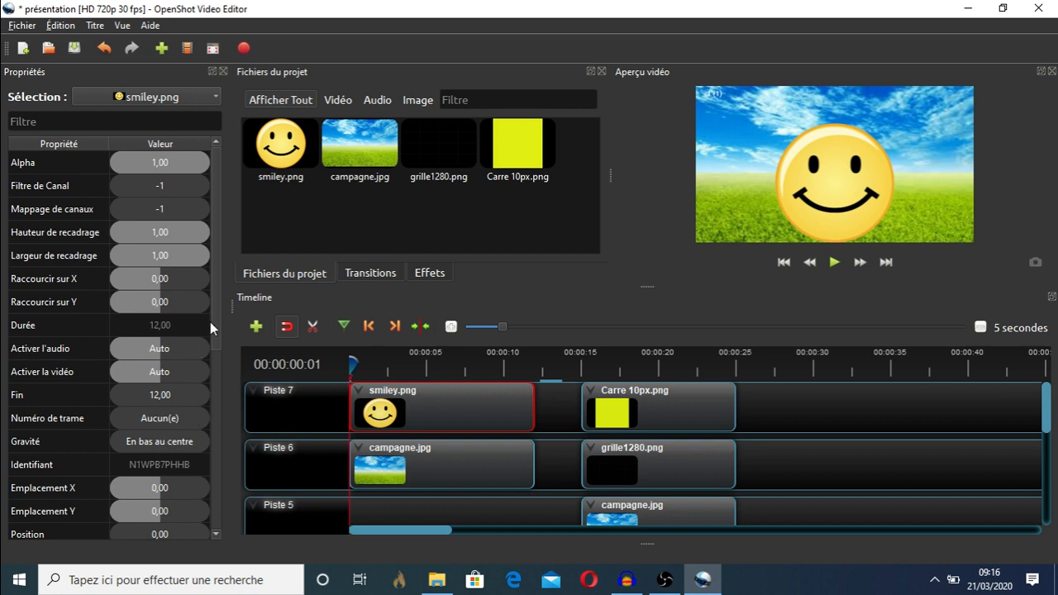
# Set the Gravité of the first smiley.png clip back to Au centre
pyautogui.moveTo(215, 332); pyautogui.dragTo(215, 354)
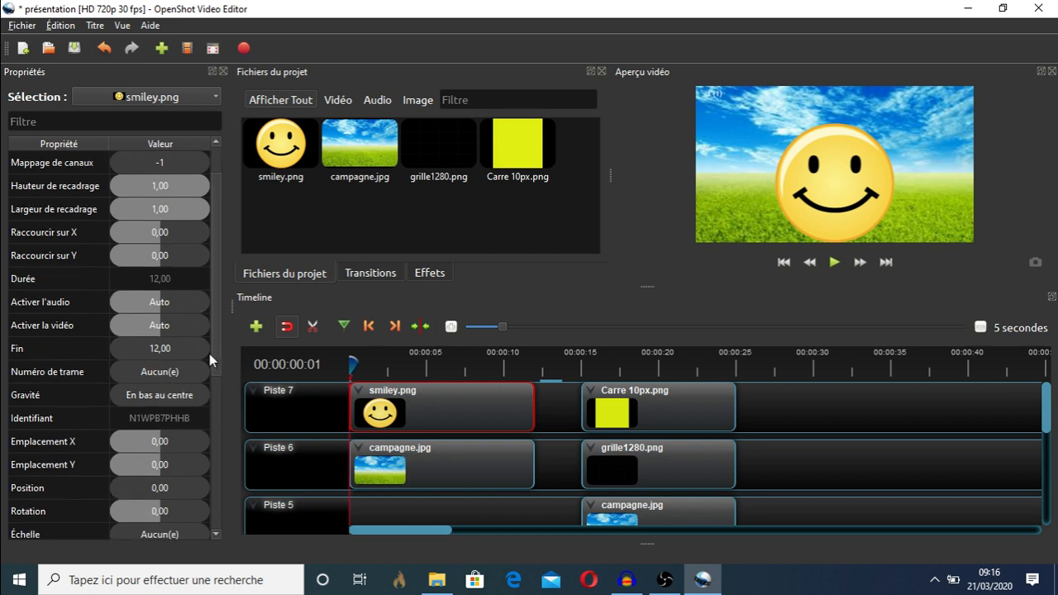
pyautogui.click(155, 397)
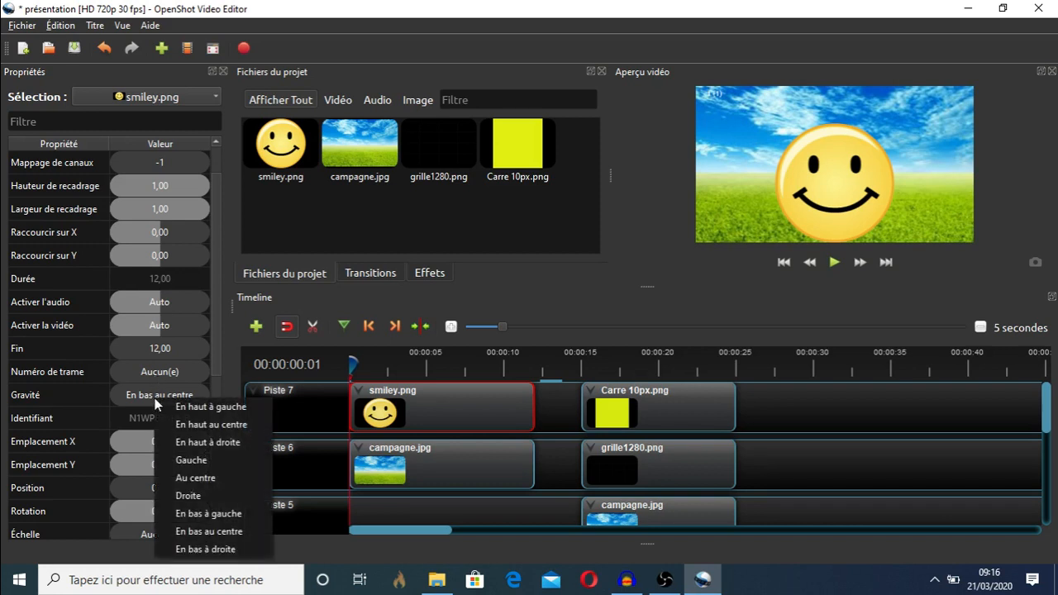
pyautogui.click(203, 476)
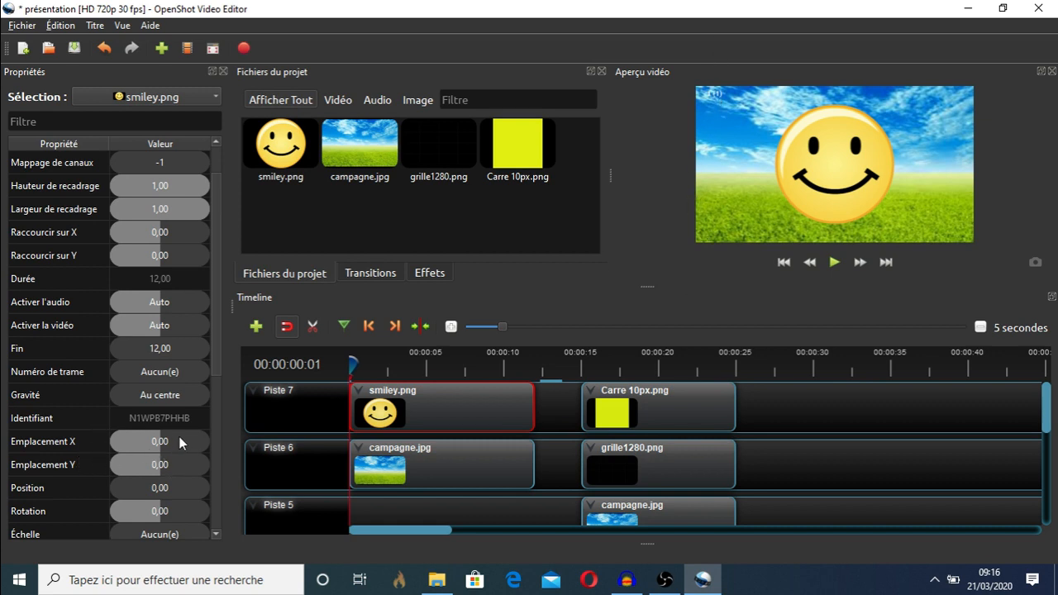
# Check the project's video profile, and set the Emplacement X of the first smiley.png clip to 1
pyautogui.click(207, 50)
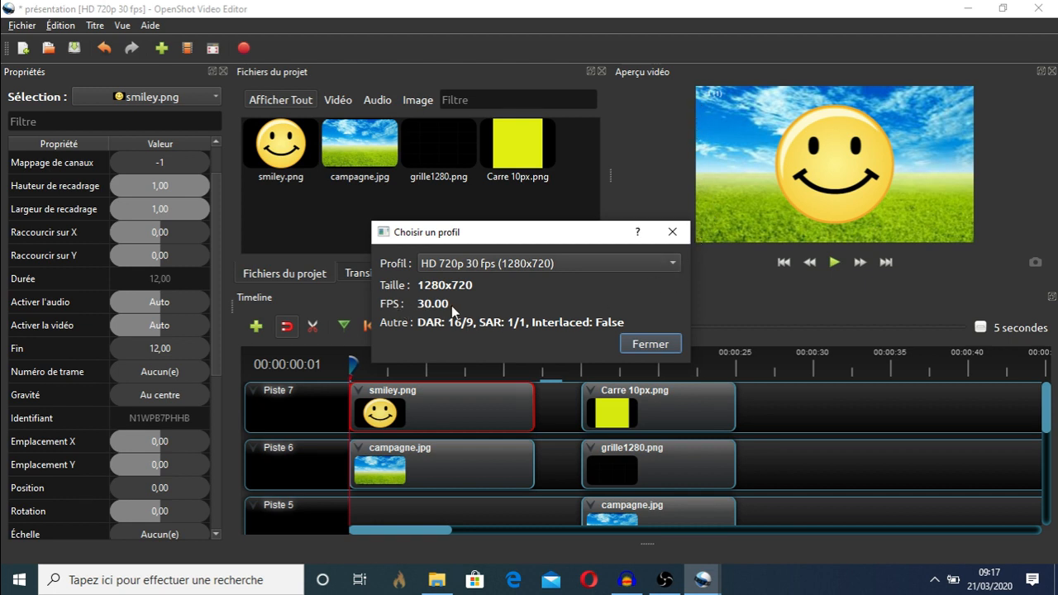
pyautogui.click(653, 344)
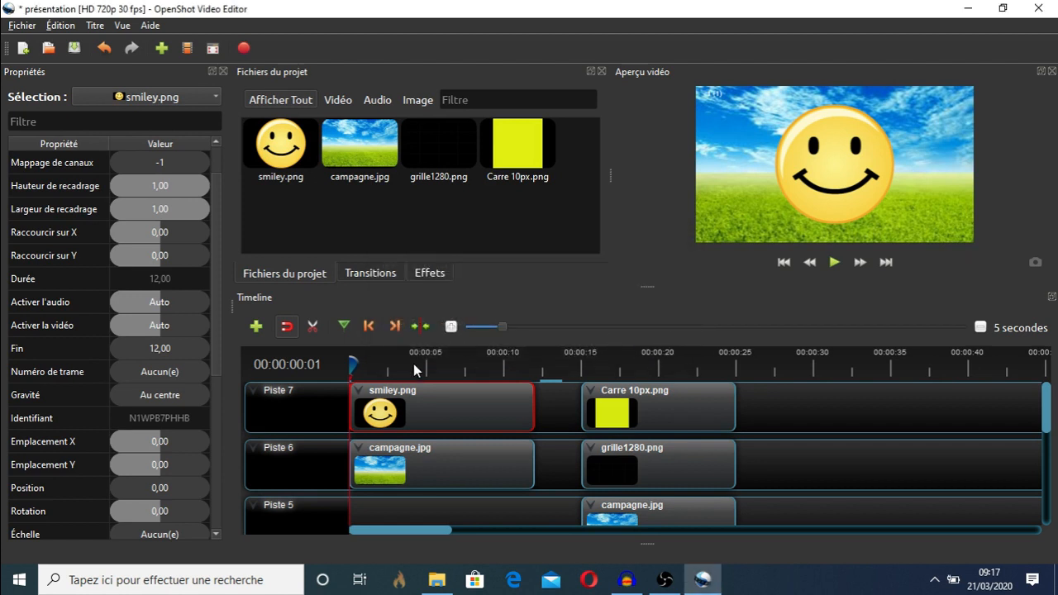
pyautogui.click(160, 443)
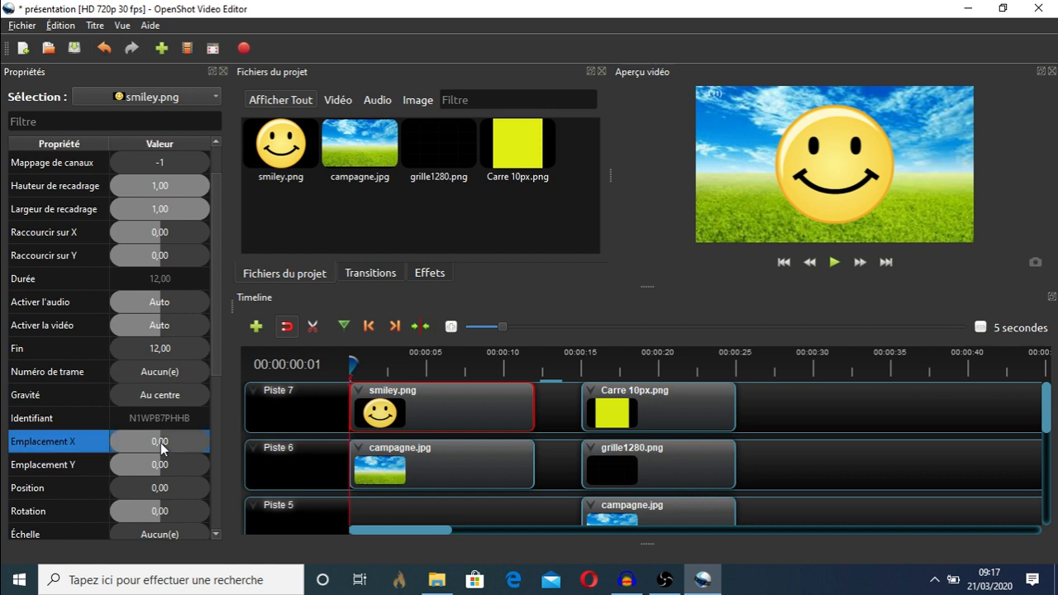
pyautogui.doubleClick(160, 442)
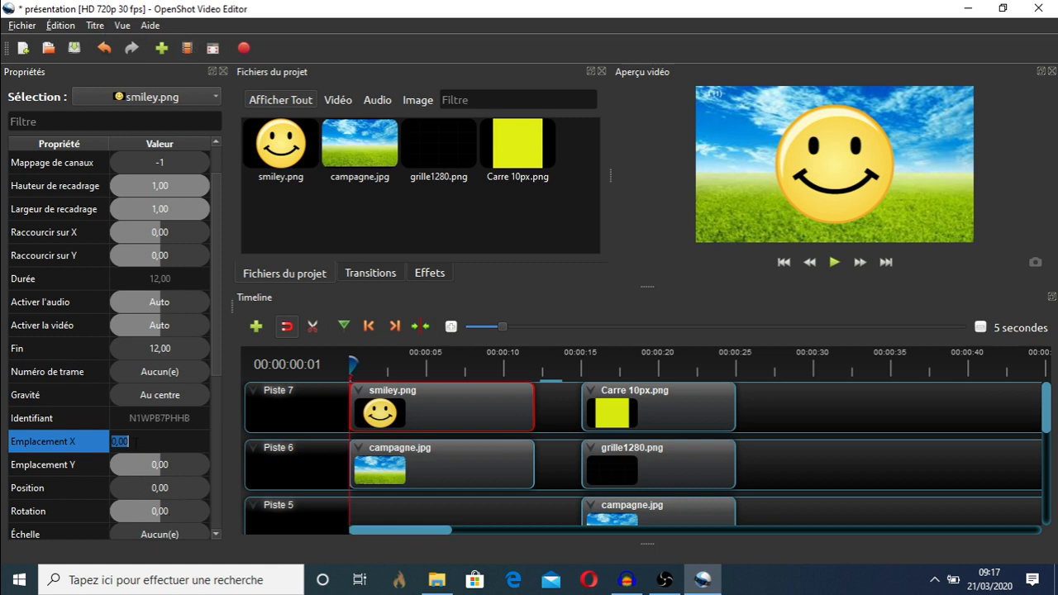
pyautogui.write('1')
pyautogui.press('Return')
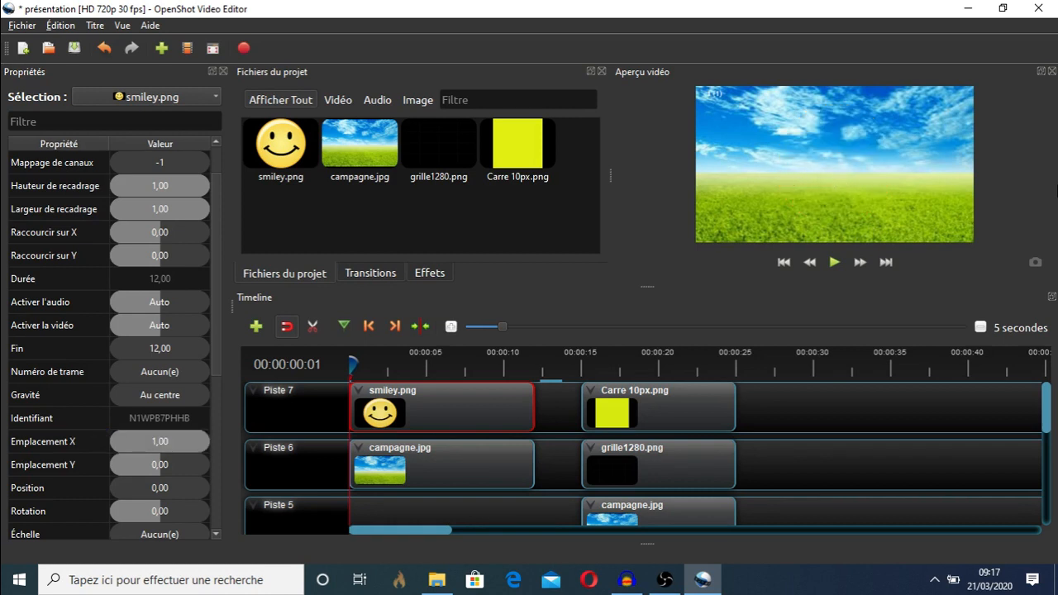
# With the playhead at the start of the Carre 10px.png clip, set that clip's Emplacement X to 0,25 and save the project
pyautogui.moveTo(354, 364); pyautogui.dragTo(581, 374)
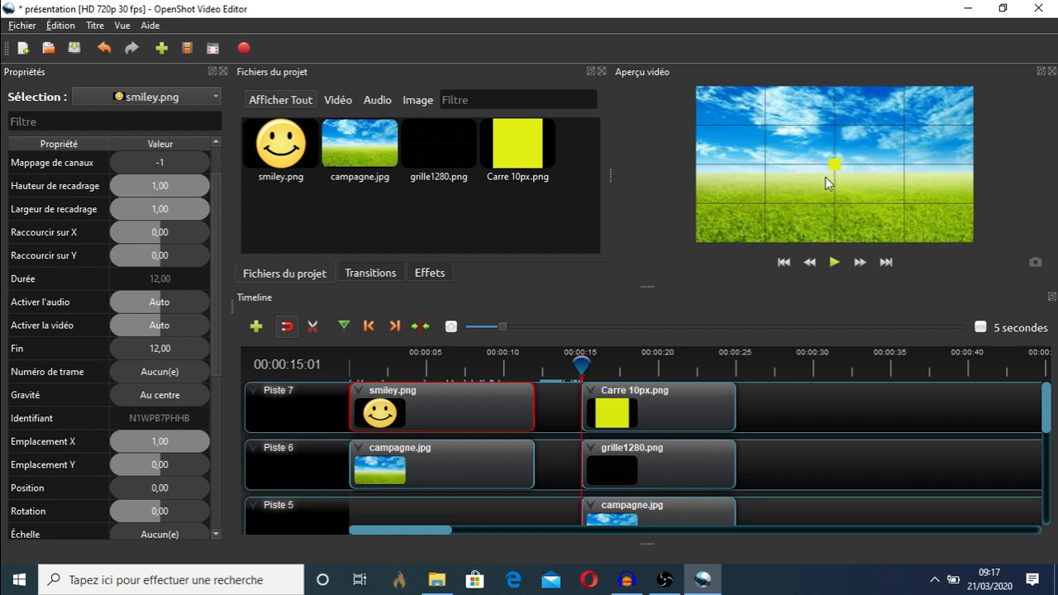
pyautogui.click(650, 408)
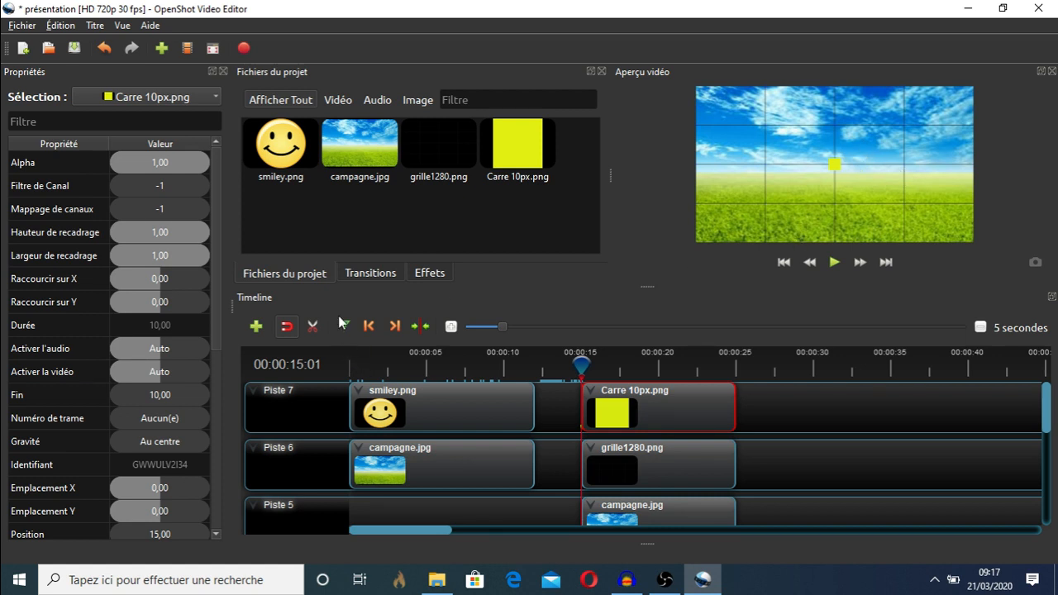
pyautogui.moveTo(213, 329); pyautogui.dragTo(215, 341)
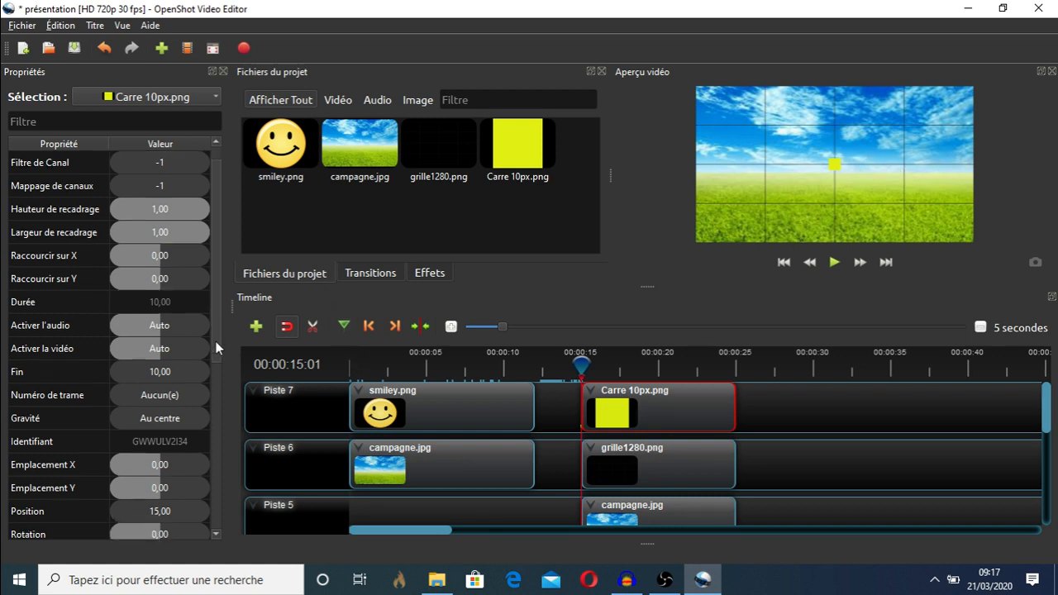
pyautogui.doubleClick(157, 465)
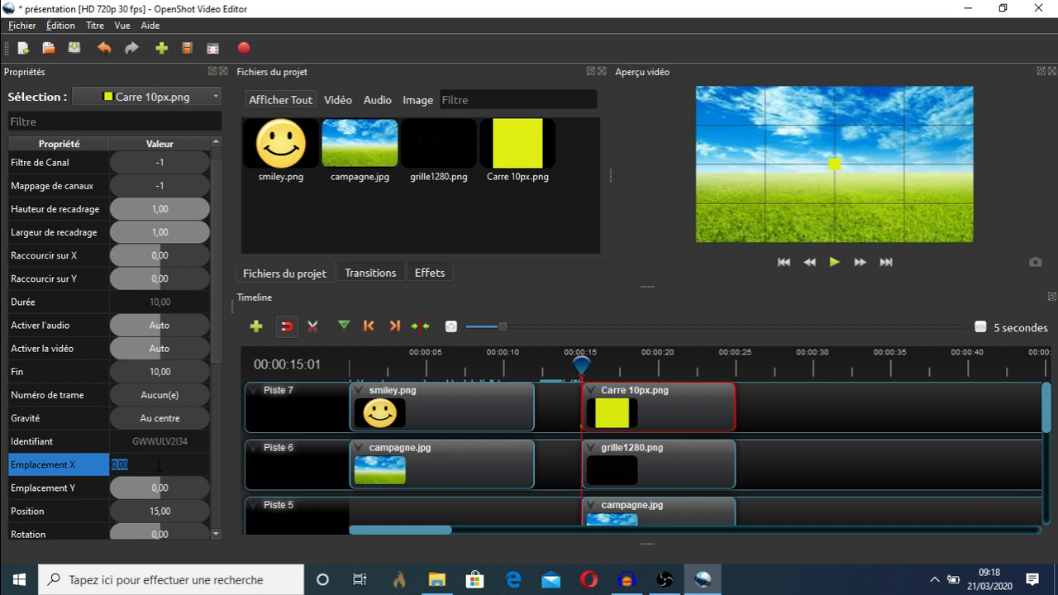
pyautogui.write('0.25')
pyautogui.press('BackSpace')
pyautogui.press('BackSpace')
pyautogui.press('BackSpace')
pyautogui.write(',25')
pyautogui.press('Return')
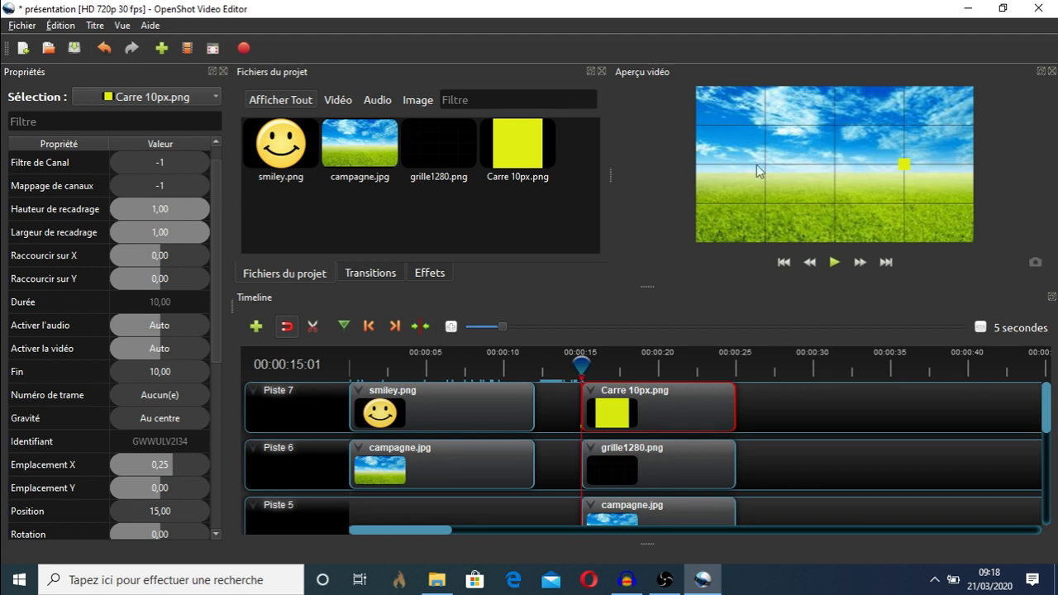
pyautogui.hotkey('ctrl', 's')
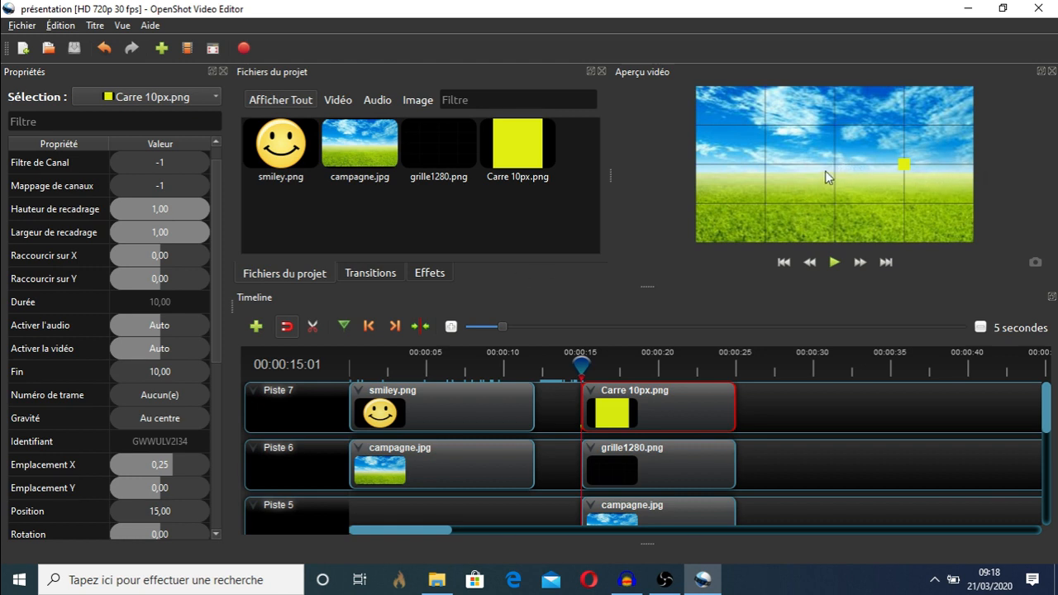
# Set the Emplacement X of the Carre 10px.png clip to -0,25
pyautogui.doubleClick(152, 469)
pyautogui.write('-0.25')
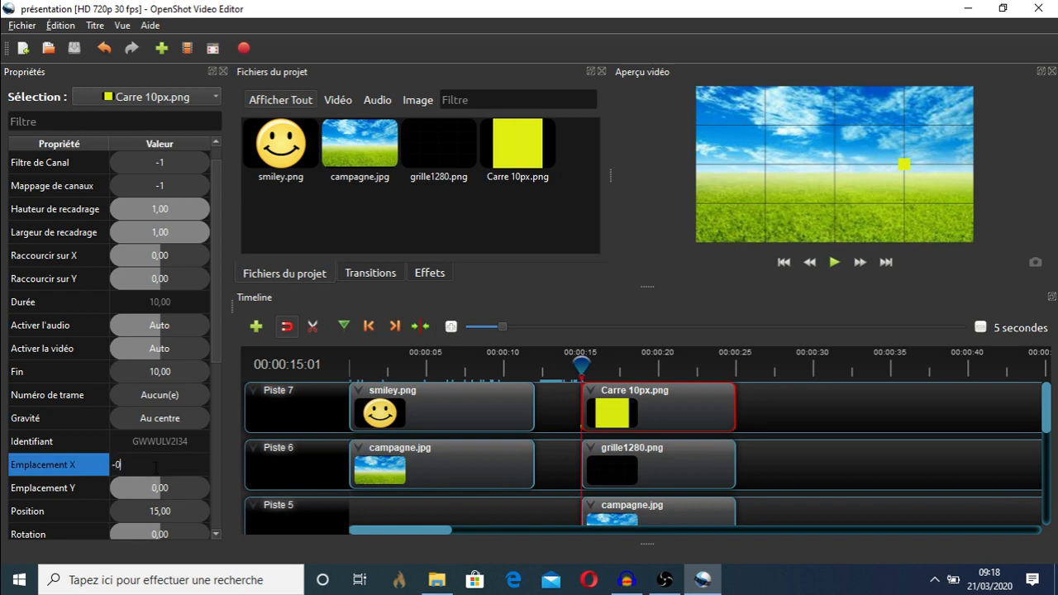
pyautogui.press('BackSpace')
pyautogui.press('BackSpace')
pyautogui.press('BackSpace')
pyautogui.write(',25')
pyautogui.press('Return')
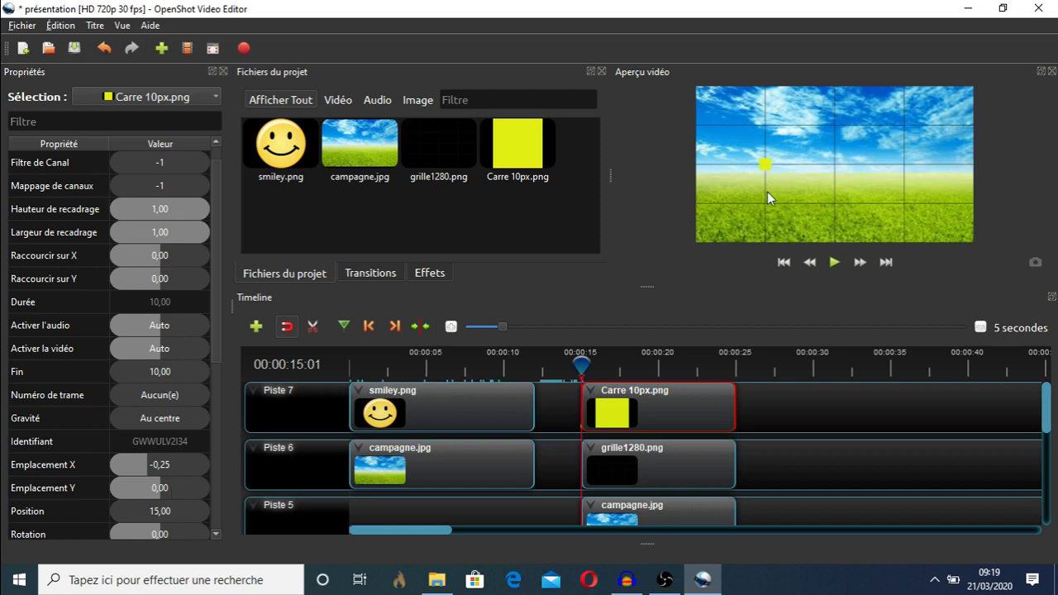
# Set the Emplacement Y of the Carre 10px.png clip to 0,25
pyautogui.doubleClick(183, 490)
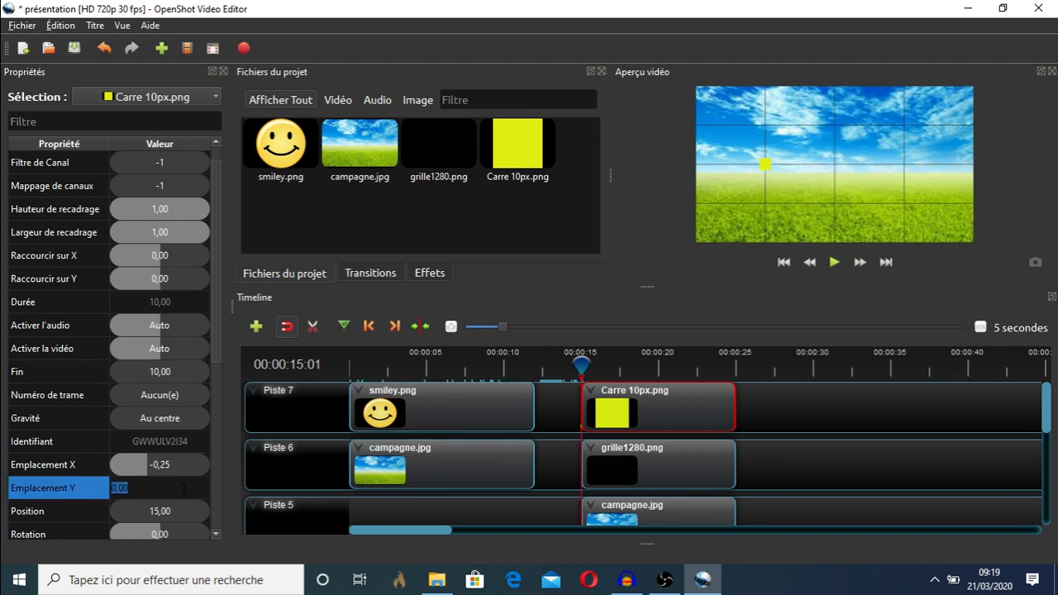
pyautogui.write('0,25')
pyautogui.press('Return')
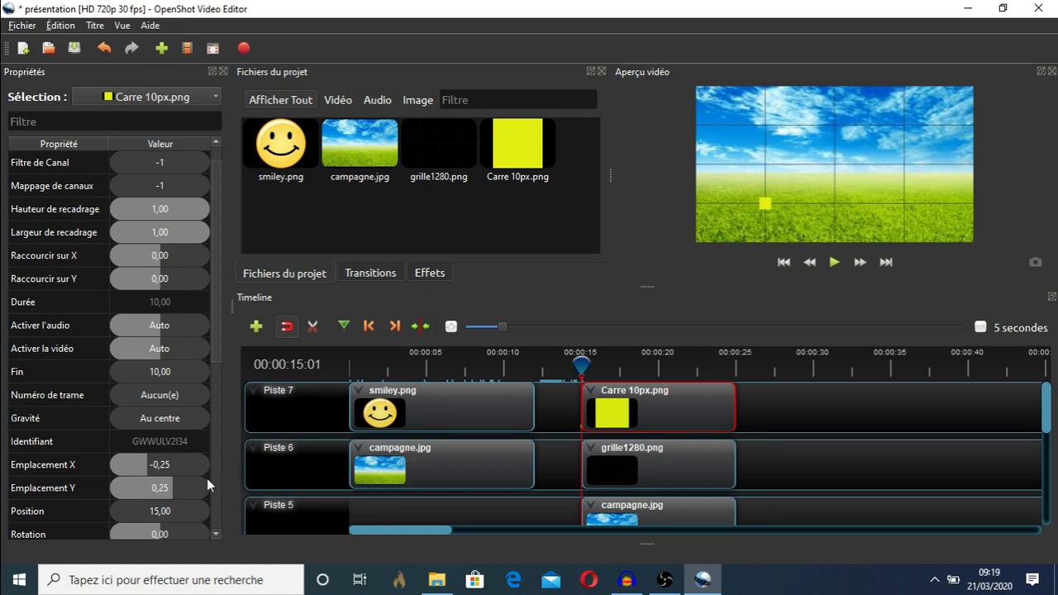
# Change the Emplacement Y of the Carre 10px.png clip to -0,25
pyautogui.doubleClick(183, 486)
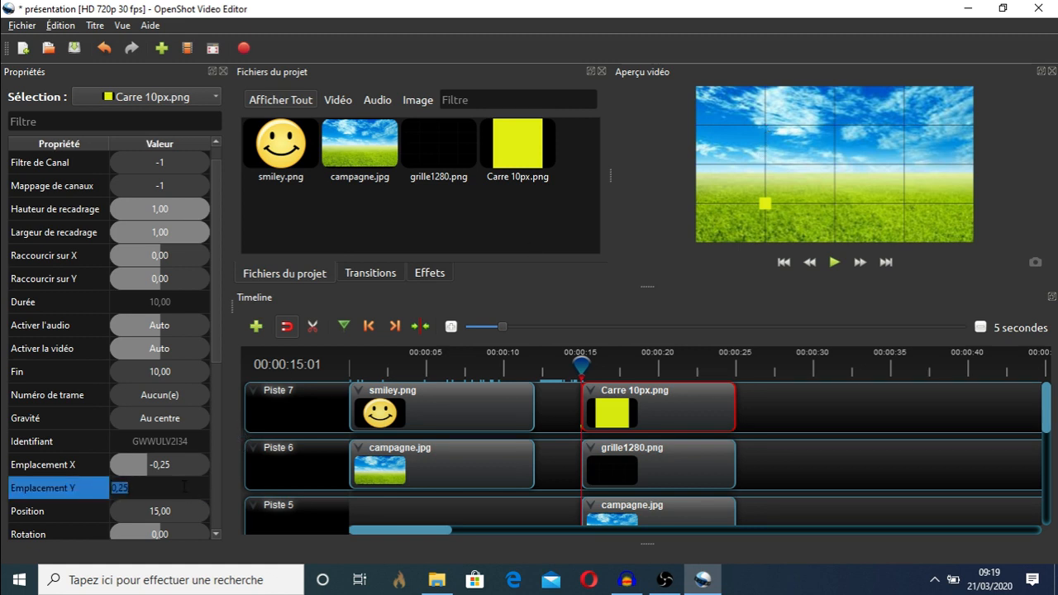
pyautogui.write('-0,')
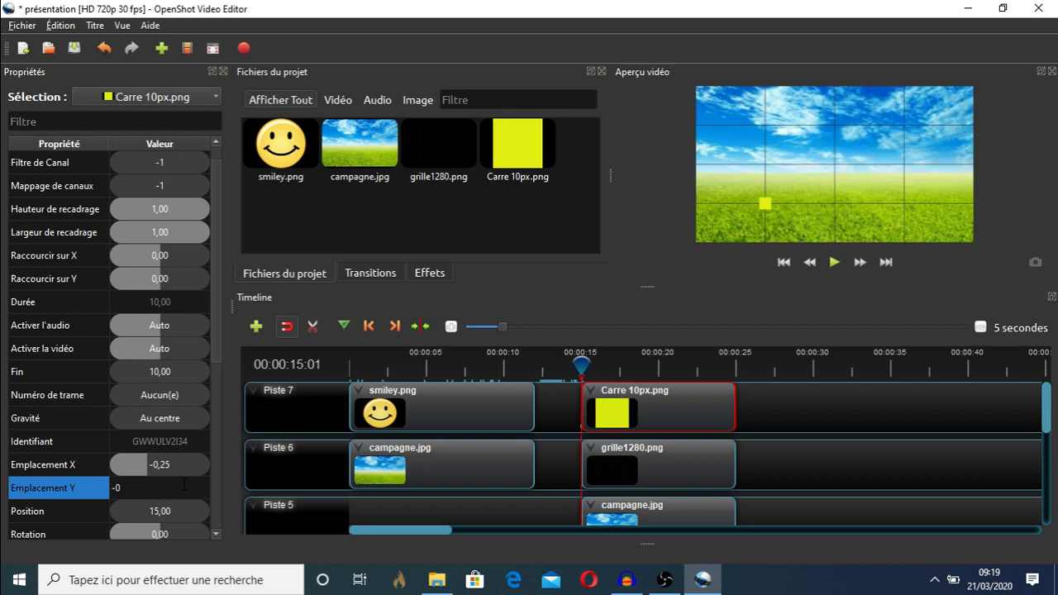
pyautogui.write('25')
pyautogui.press('Return')
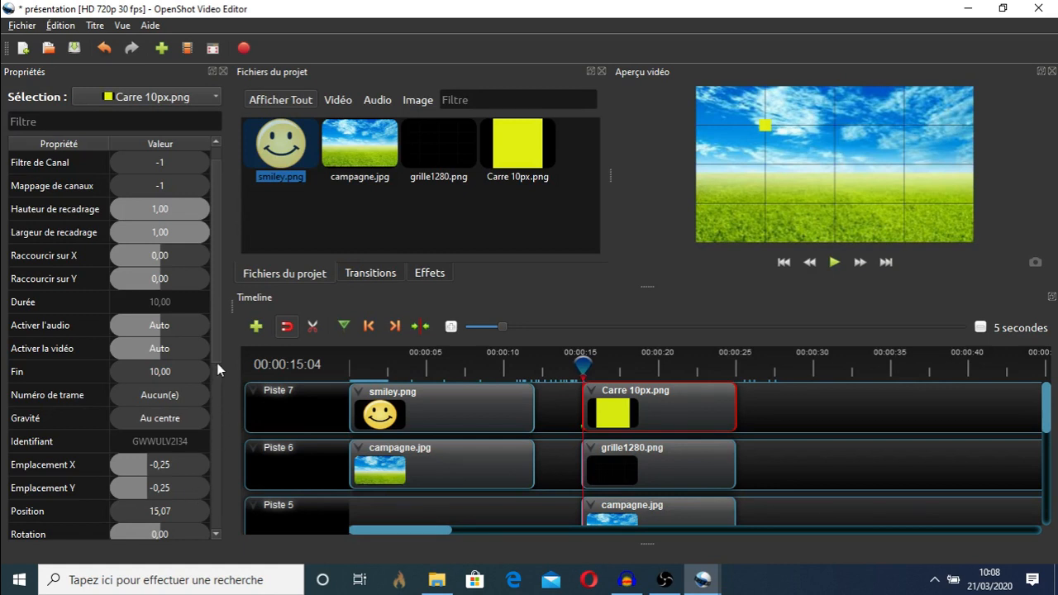
# Add another smiley.png clip to Piste 7 at 28 s, move the playhead to its start and save the project
pyautogui.moveTo(217, 364); pyautogui.dragTo(223, 405)
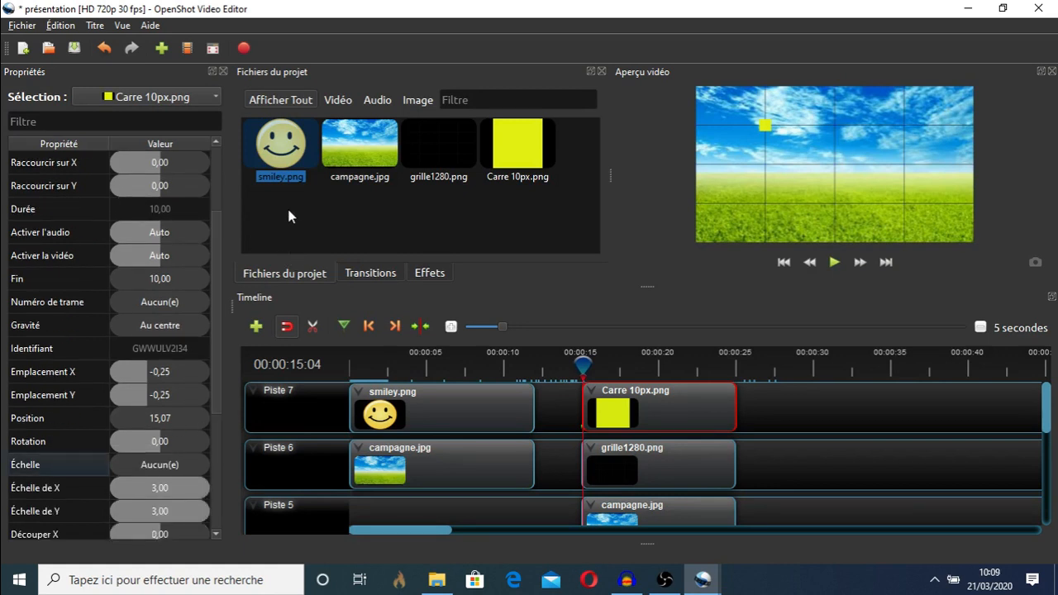
pyautogui.moveTo(282, 142); pyautogui.dragTo(793, 403)
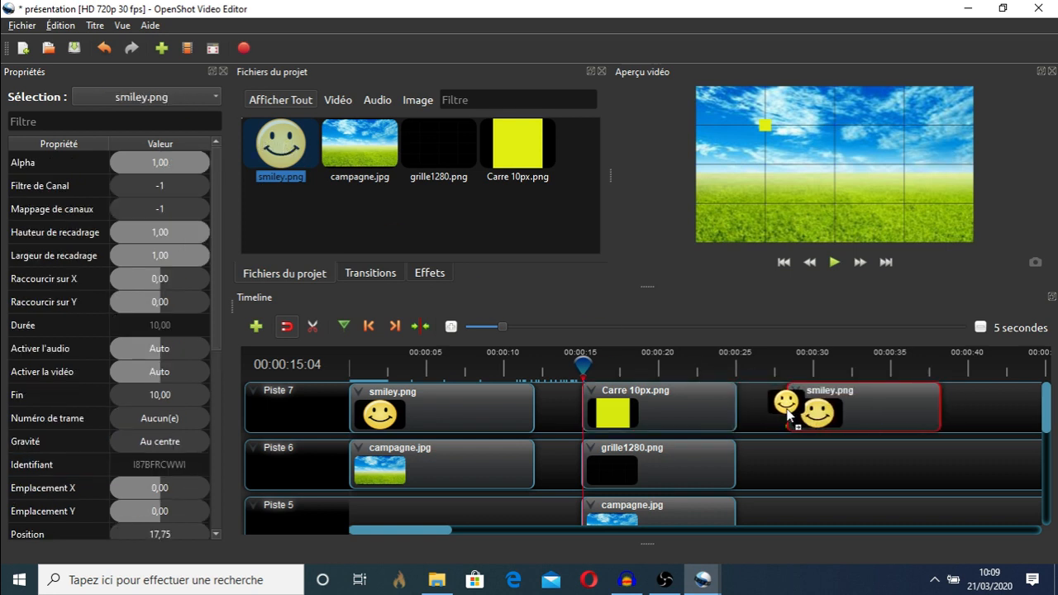
pyautogui.moveTo(582, 364); pyautogui.dragTo(783, 361)
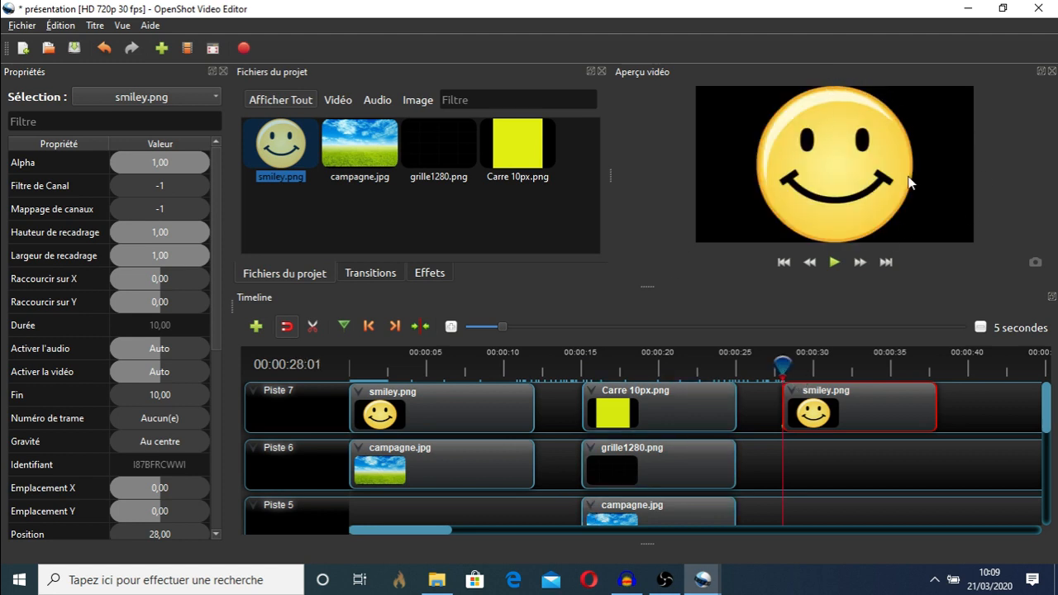
pyautogui.hotkey('ctrl', 's')
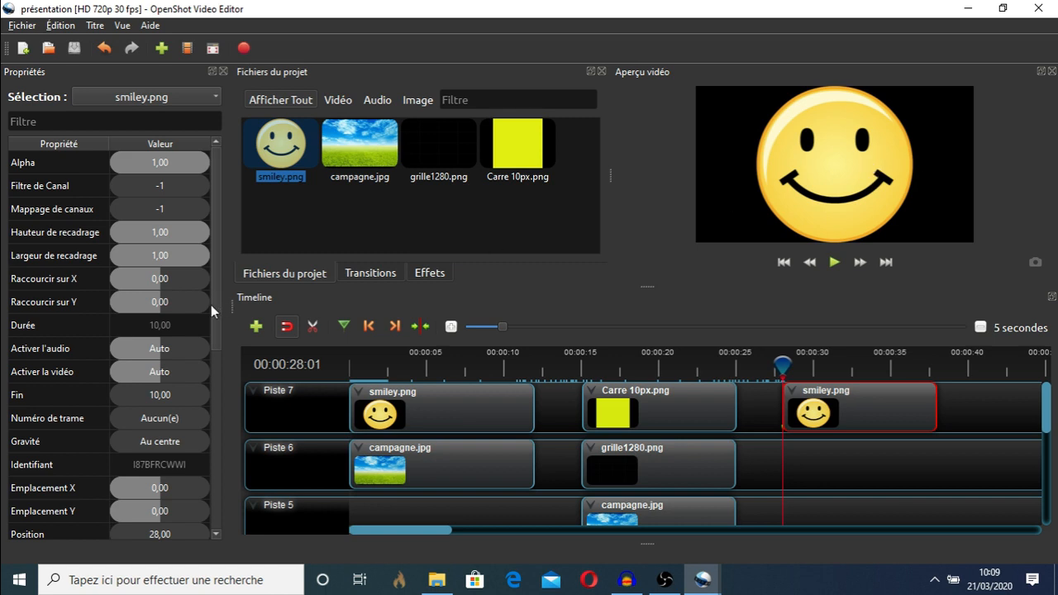
# Try the Échelle option Recadrer on the smiley.png clip at 28 s, and change it to Étirer
pyautogui.moveTo(215, 312); pyautogui.dragTo(222, 373)
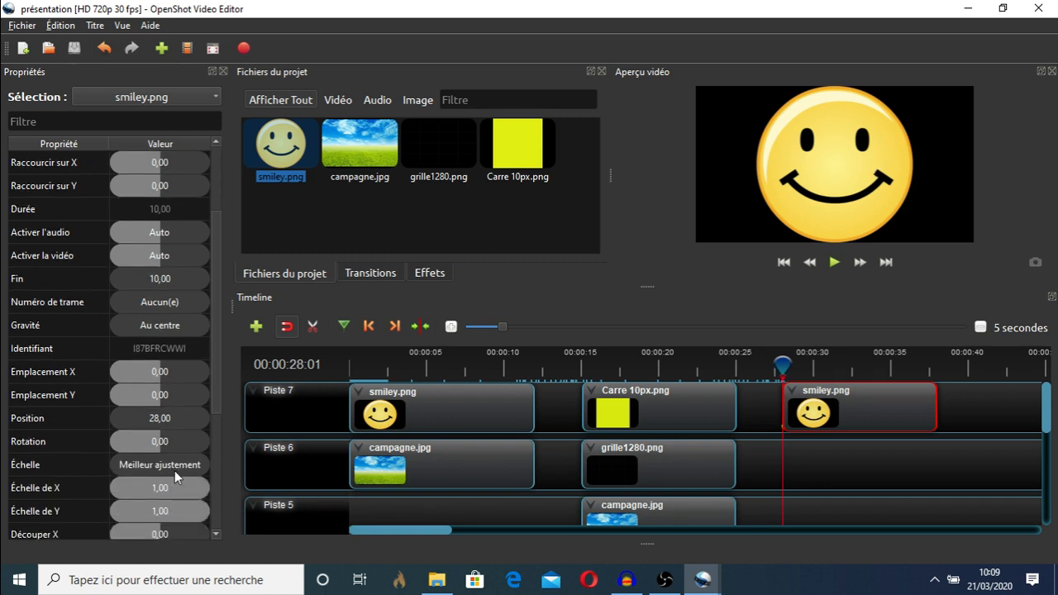
pyautogui.click(126, 466)
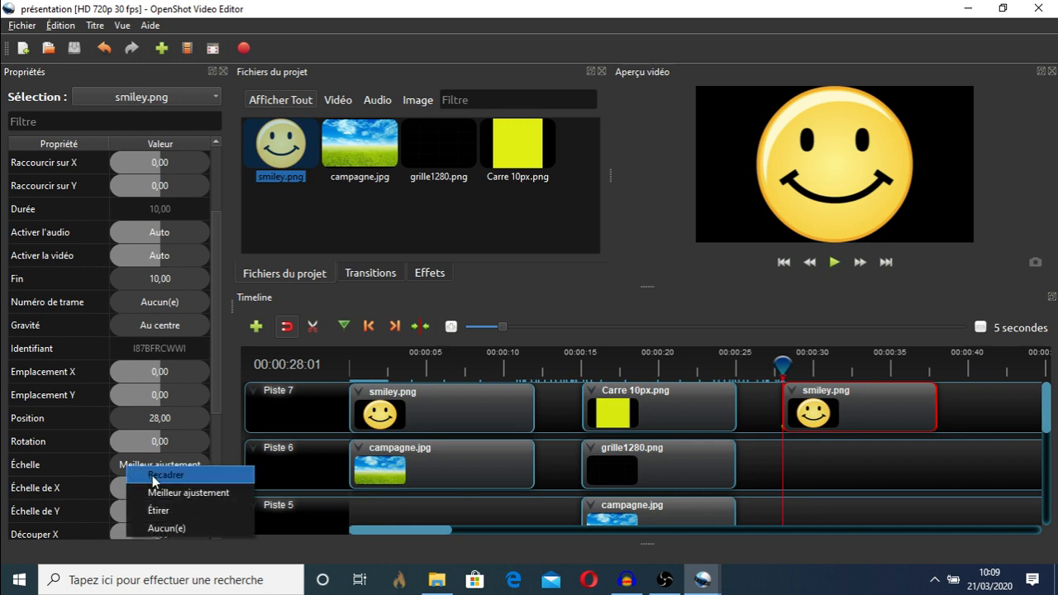
pyautogui.click(152, 475)
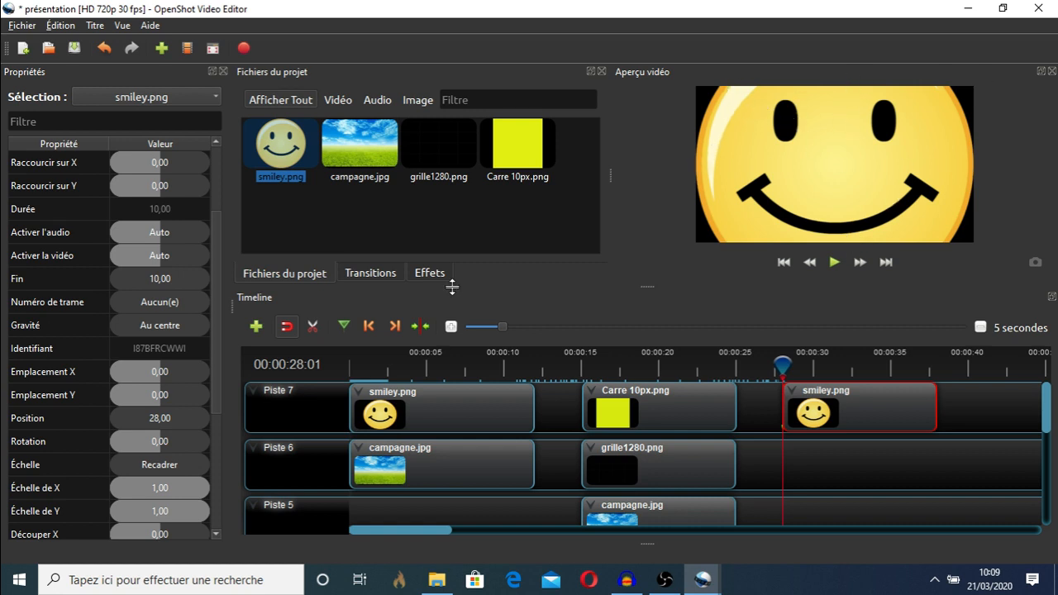
pyautogui.click(181, 466)
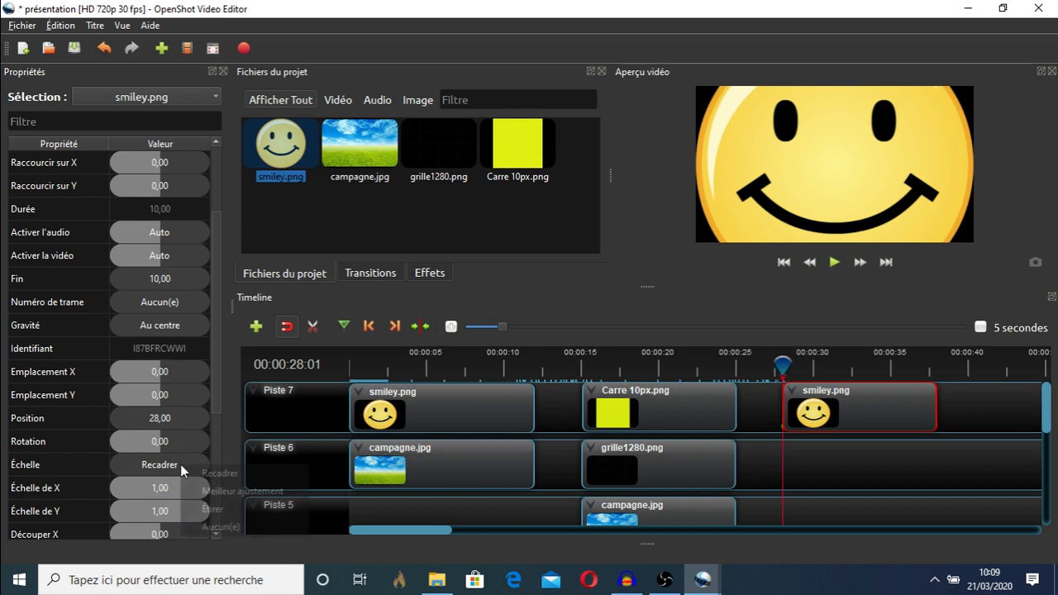
pyautogui.click(220, 507)
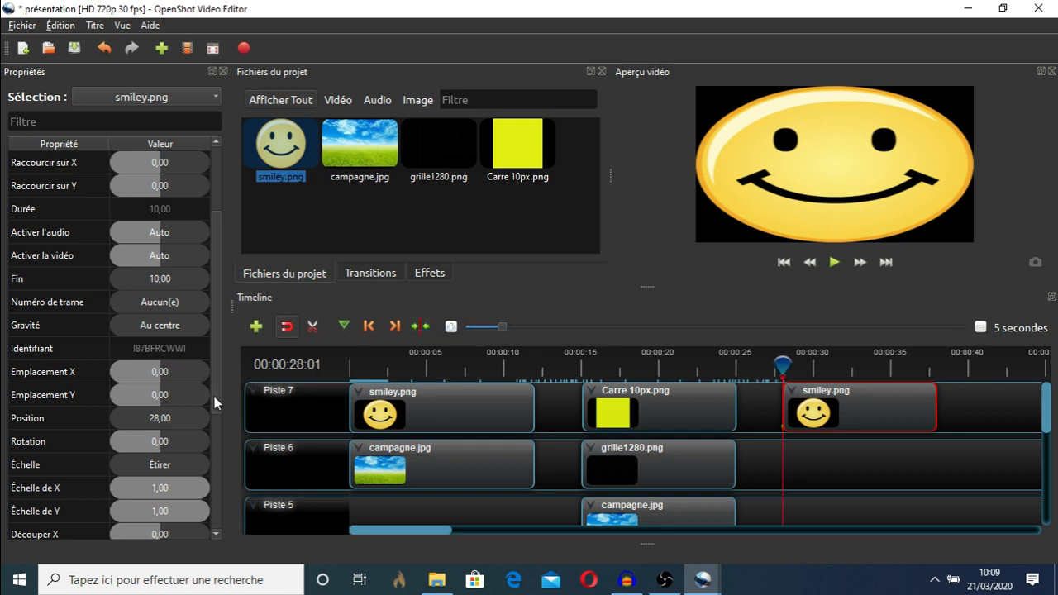
# Set the Échelle option of the smiley.png clip at 28 s to Aucun(e)
pyautogui.scroll(-1, 216, 405)
pyautogui.click(169, 441)
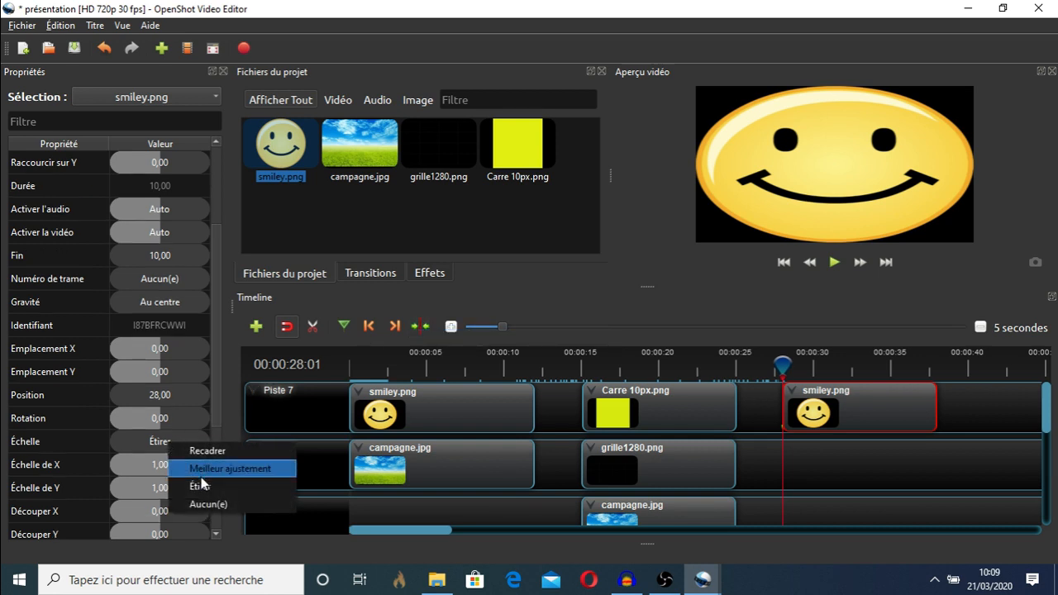
pyautogui.click(202, 504)
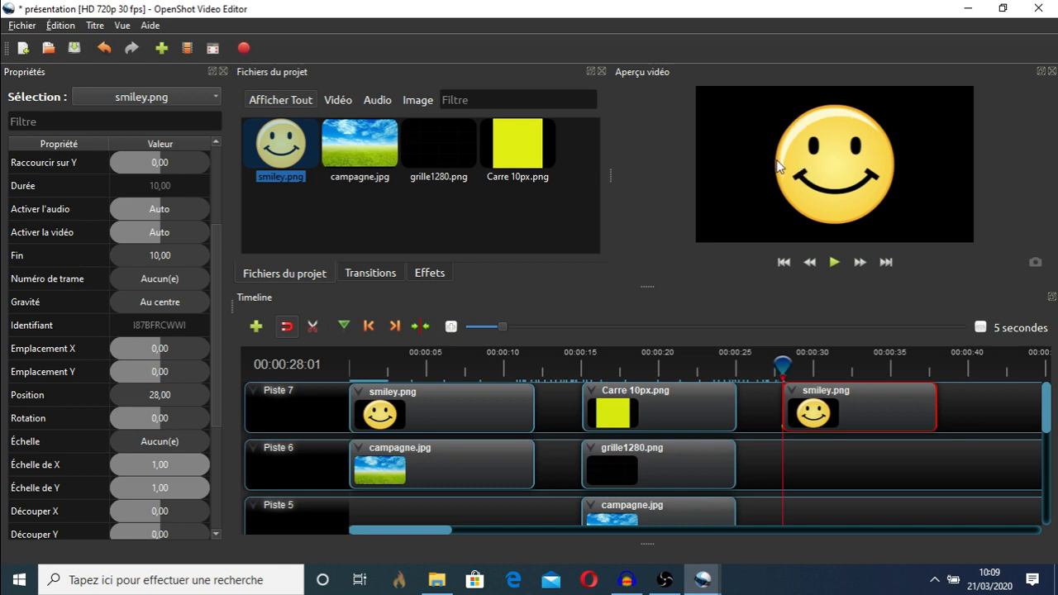
# Check the width and height of smiley.png in its file properties, then close the dialog
pyautogui.rightClick(279, 151)
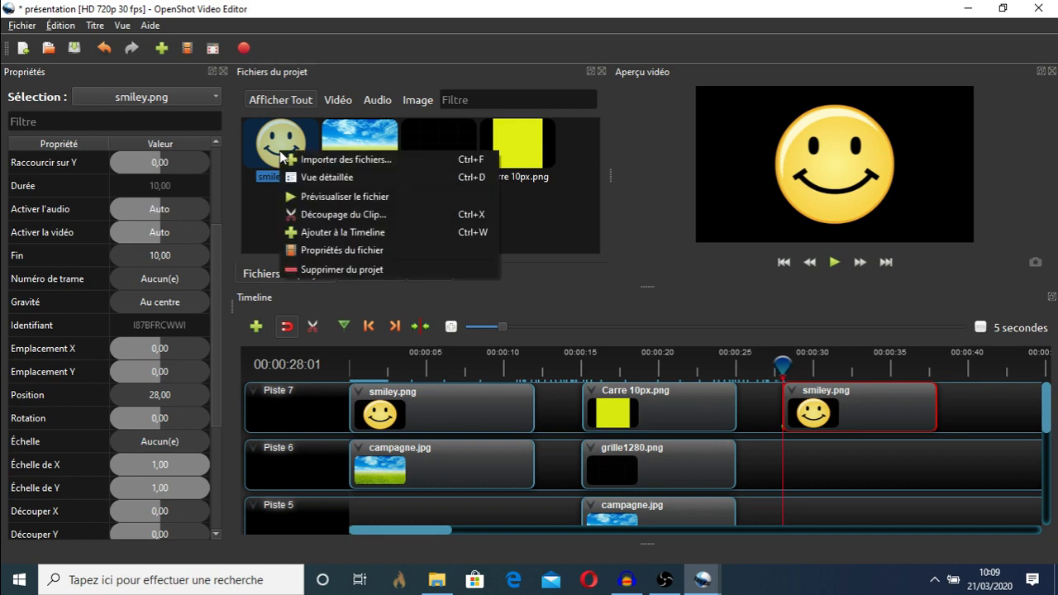
pyautogui.click(342, 249)
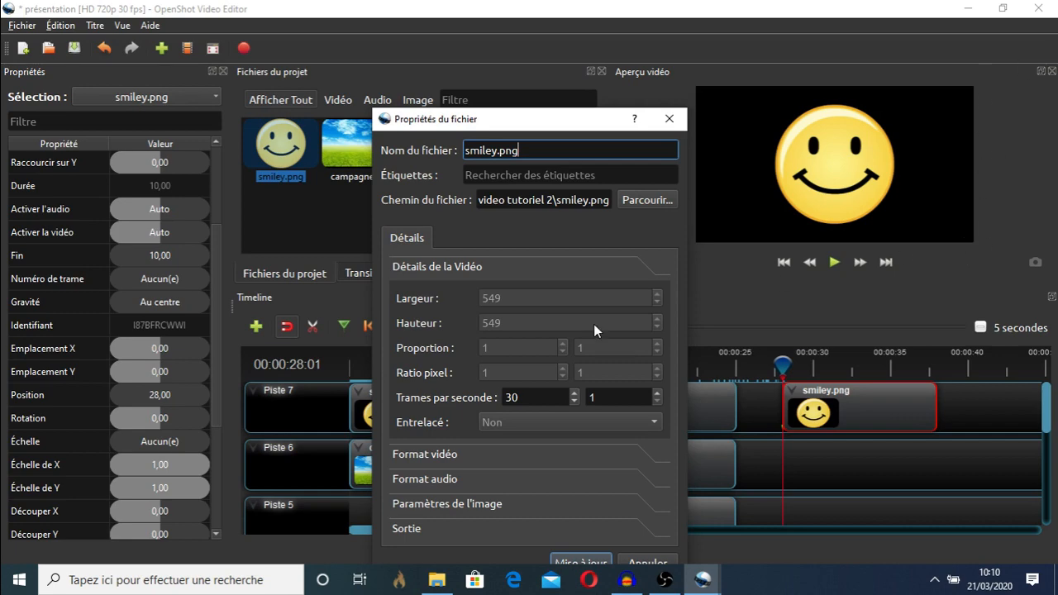
pyautogui.click(600, 564)
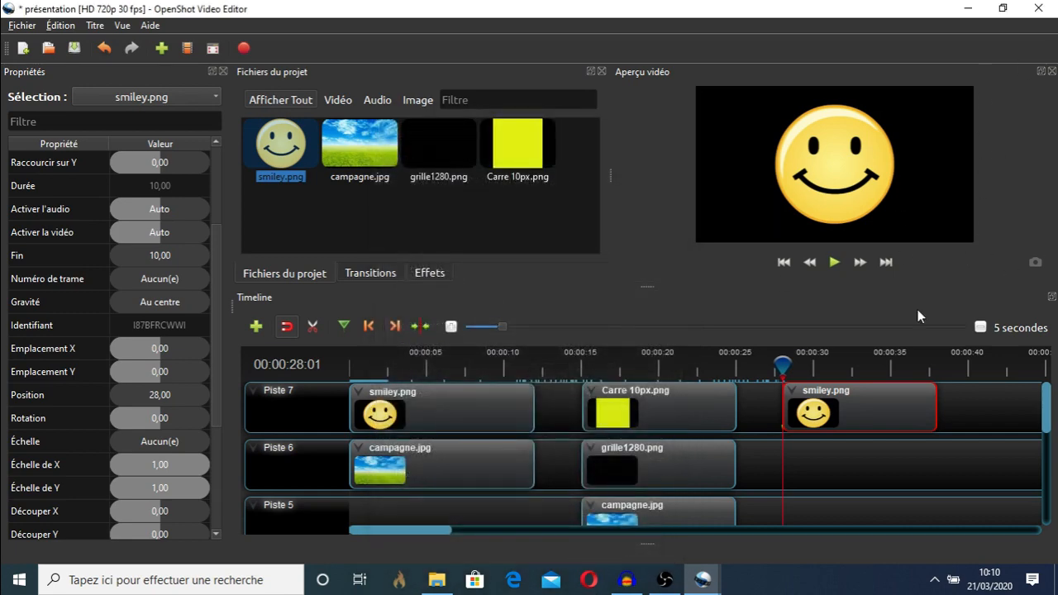
# Try an Échelle de X of 2 and an Échelle de Y of 2 on the smiley.png clip at 28 s
pyautogui.moveTo(217, 301); pyautogui.dragTo(215, 320)
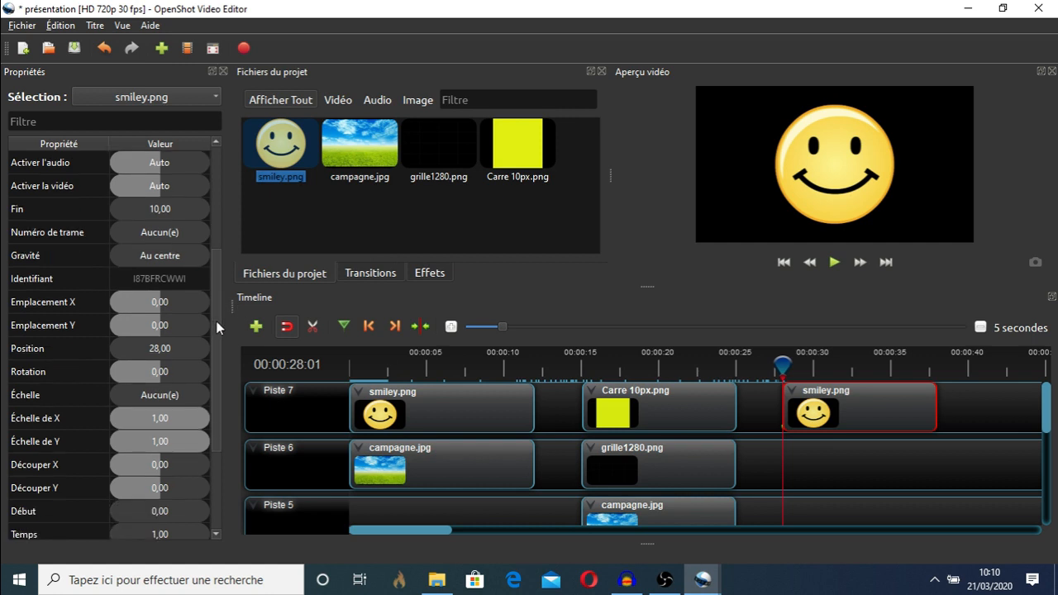
pyautogui.doubleClick(159, 419)
pyautogui.write('2')
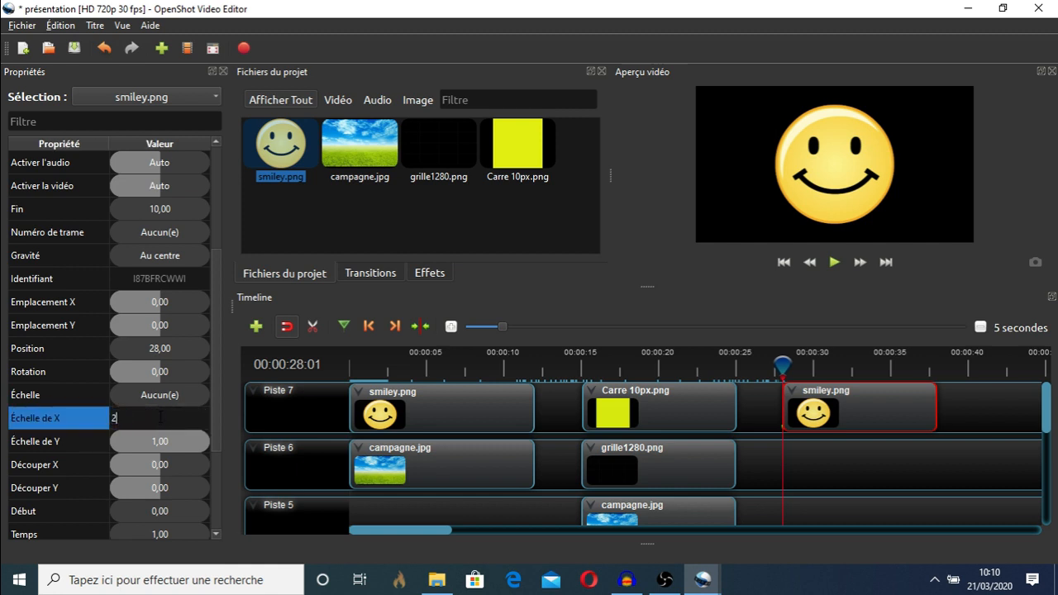
pyautogui.press('Return')
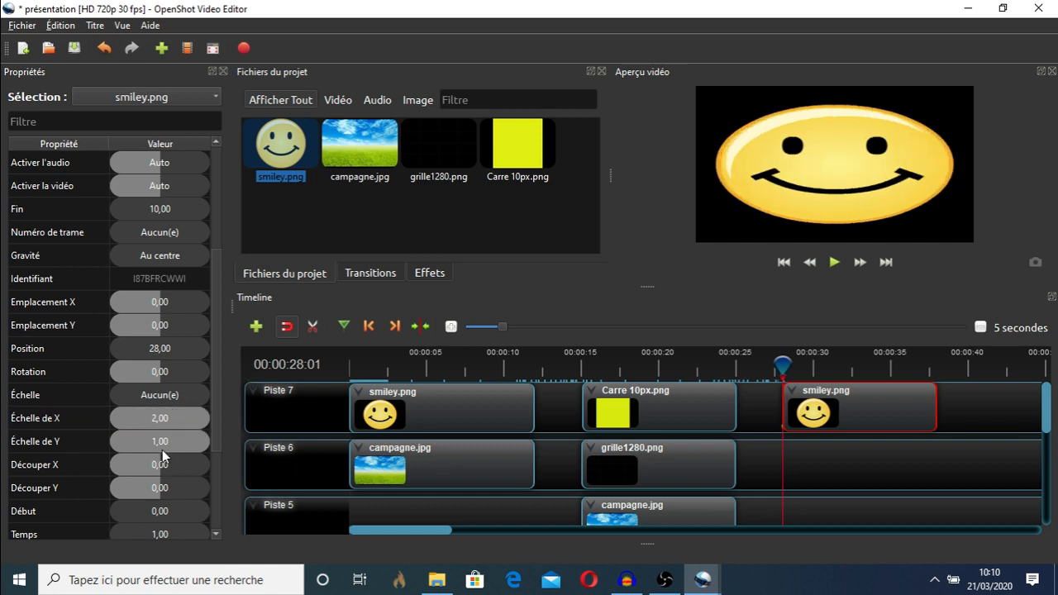
pyautogui.doubleClick(161, 441)
pyautogui.write('2')
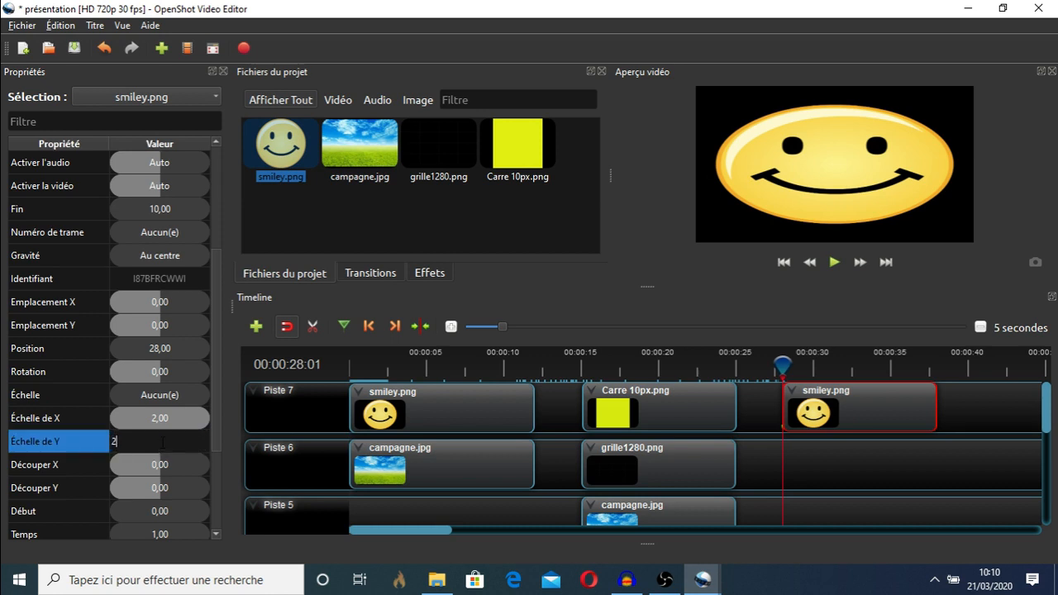
pyautogui.press('Return')
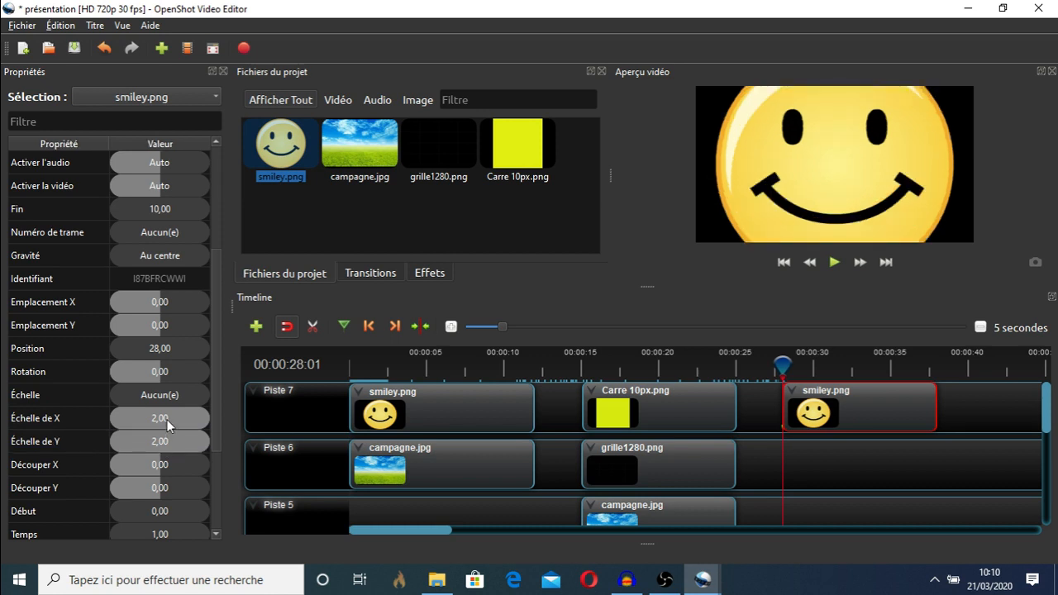
# Set both Échelle de X and Échelle de Y of the smiley.png clip at 28 s to 0,5
pyautogui.doubleClick(166, 418)
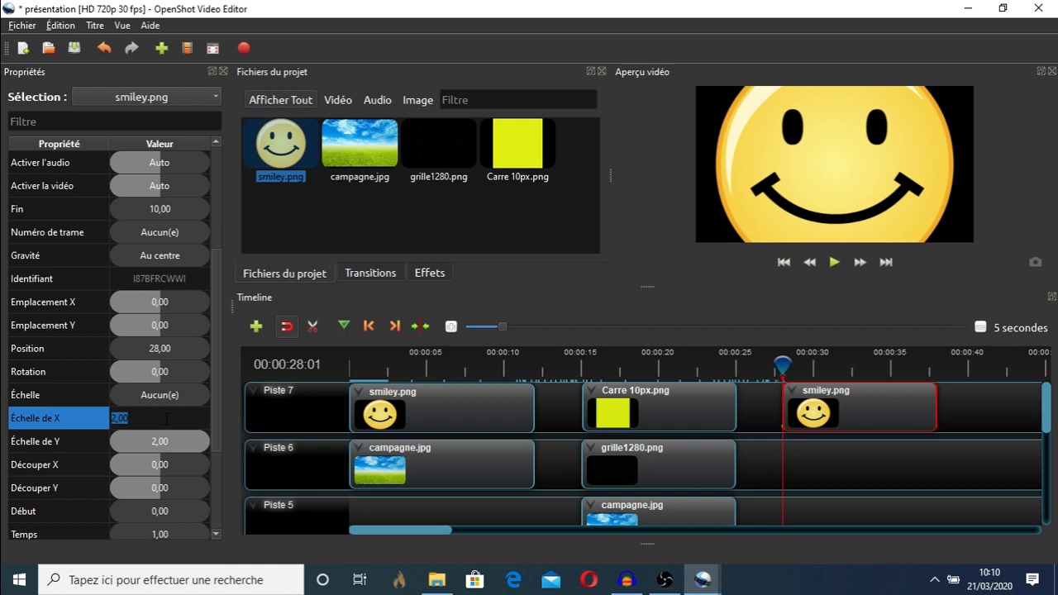
pyautogui.write('0,5')
pyautogui.press('Return')
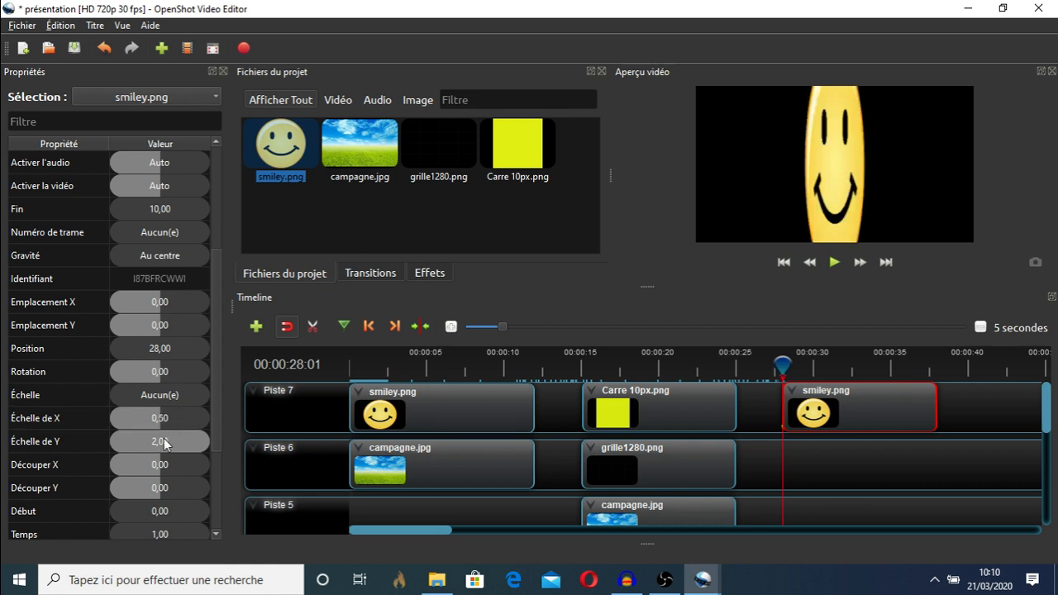
pyautogui.doubleClick(165, 441)
pyautogui.write('0')
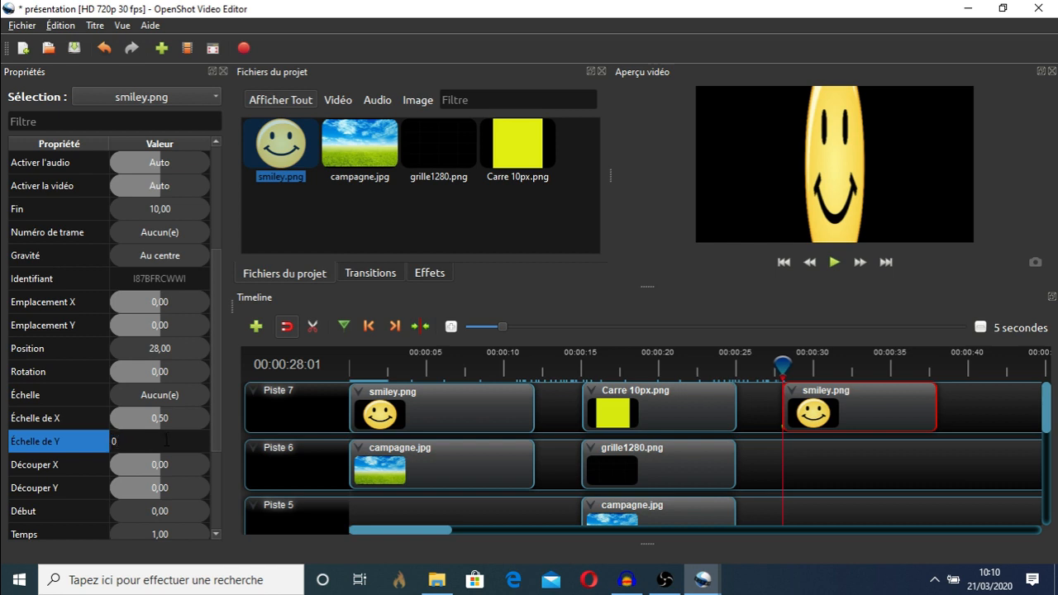
pyautogui.write(',5')
pyautogui.press('Return')
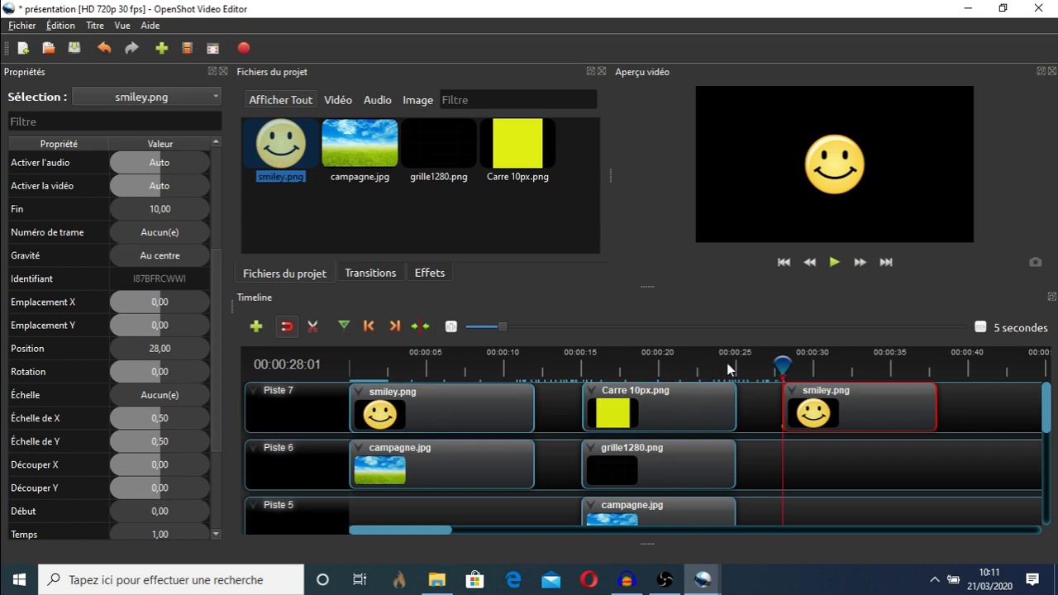
# Set the Emplacement X of the first smiley.png clip on Piste 7 to 0 at the start of the timeline
pyautogui.moveTo(777, 365); pyautogui.dragTo(350, 368)
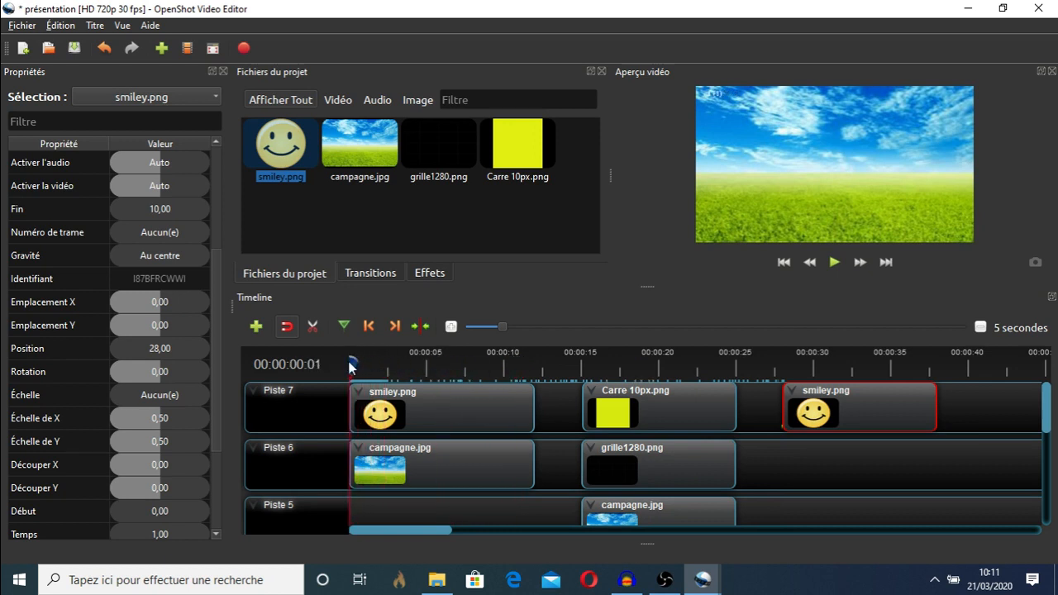
pyautogui.click(435, 409)
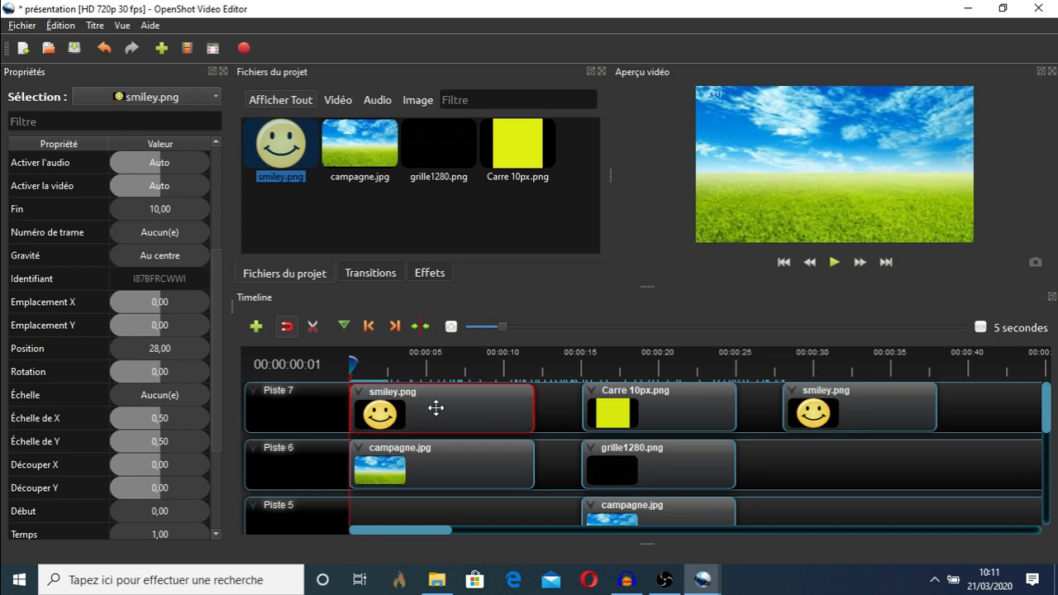
pyautogui.moveTo(218, 289); pyautogui.dragTo(220, 341)
pyautogui.doubleClick(166, 393)
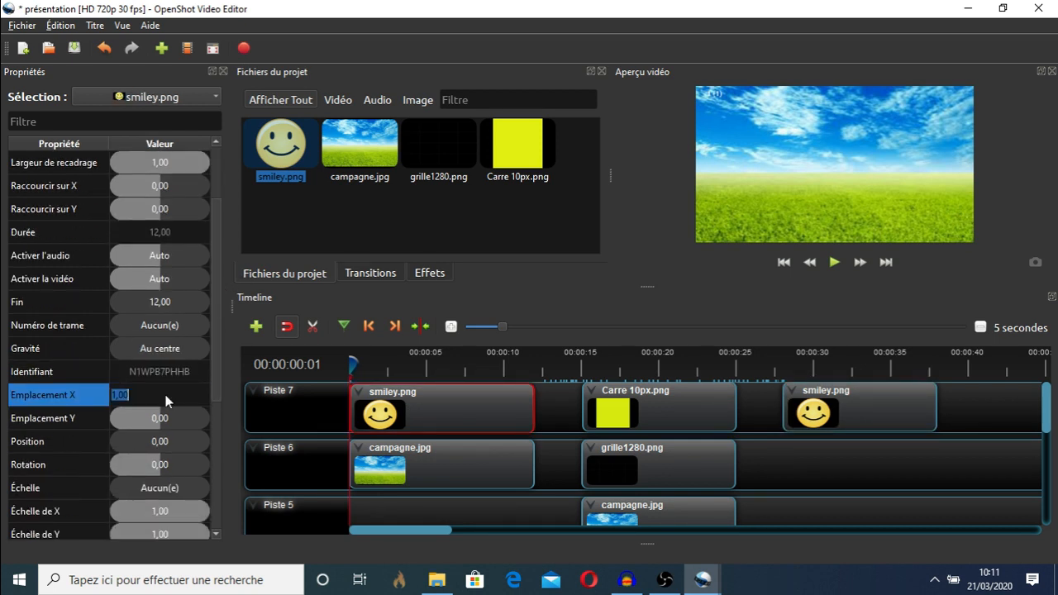
pyautogui.write('0')
pyautogui.press('Return')
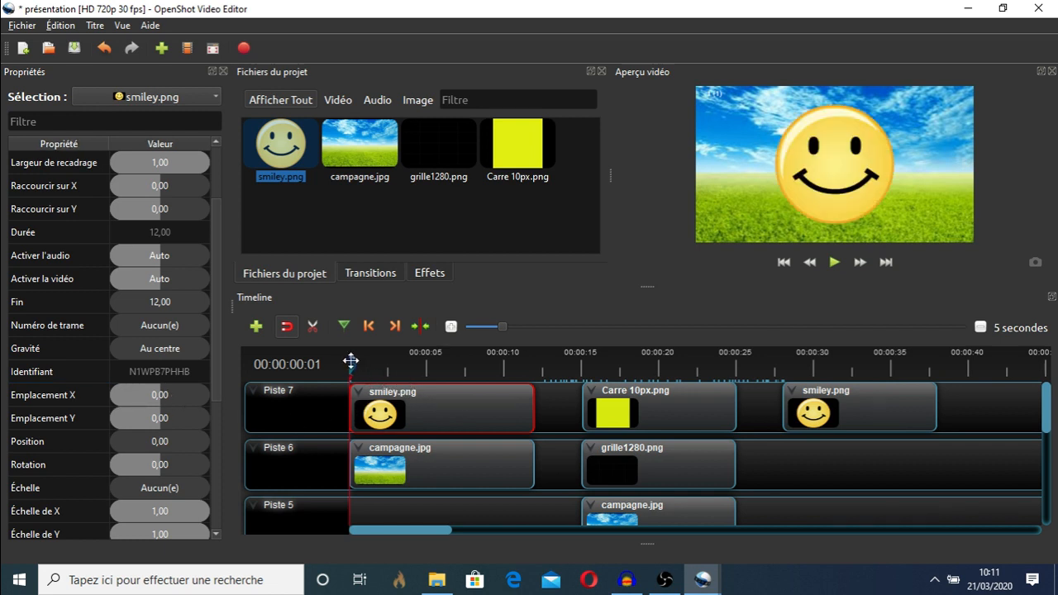
# Add an Alpha keyframe of 0,5 to the first smiley.png clip with the playhead at 5 s
pyautogui.scroll(2, 218, 275)
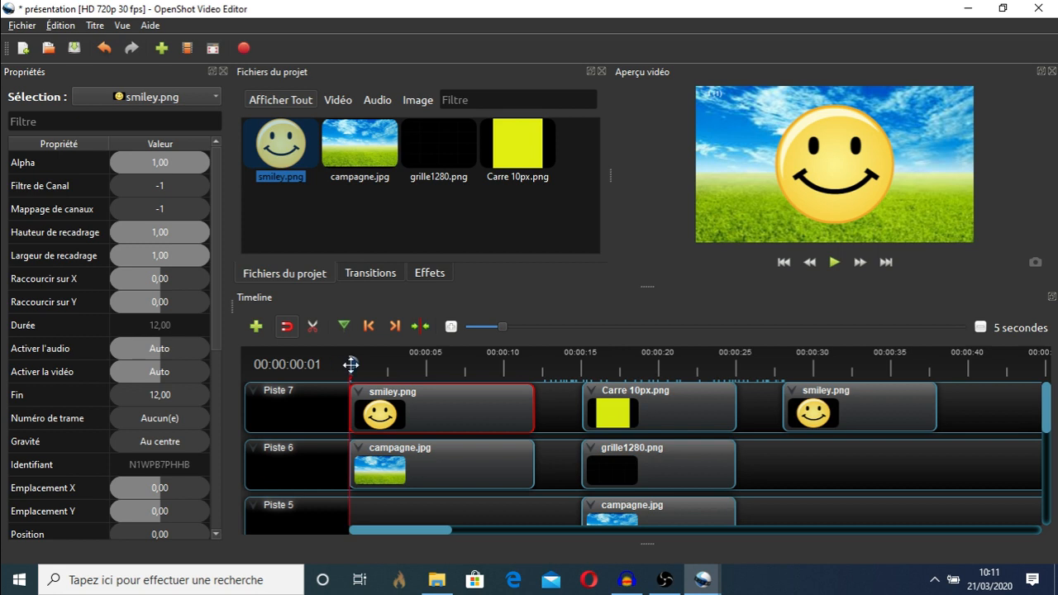
pyautogui.moveTo(351, 365); pyautogui.dragTo(427, 362)
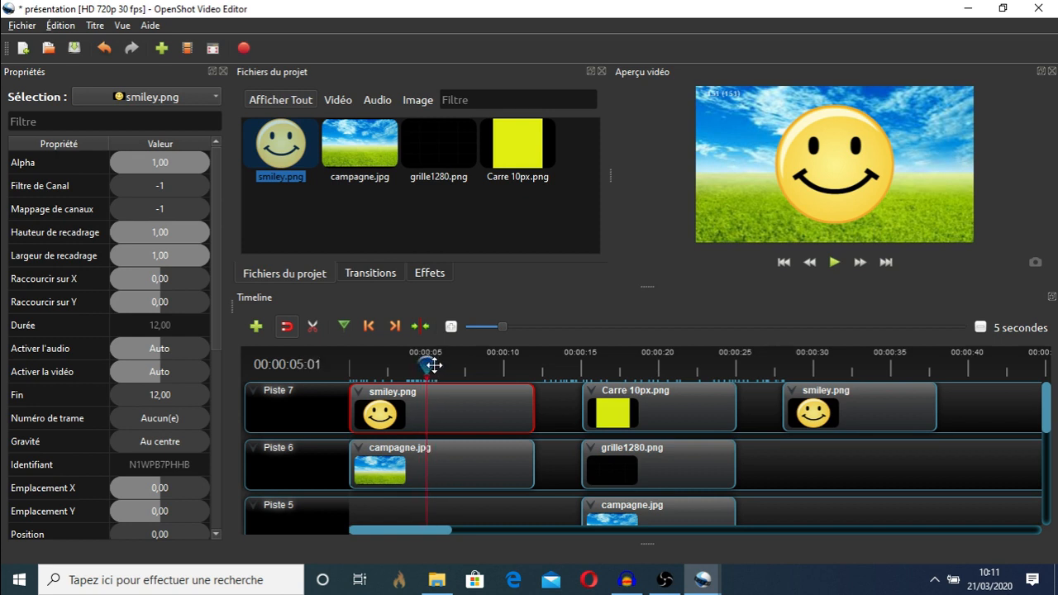
pyautogui.press('Right')
pyautogui.press('Right')
pyautogui.press('Right')
pyautogui.press('Left')
pyautogui.press('Left')
pyautogui.press('Left')
pyautogui.doubleClick(165, 162)
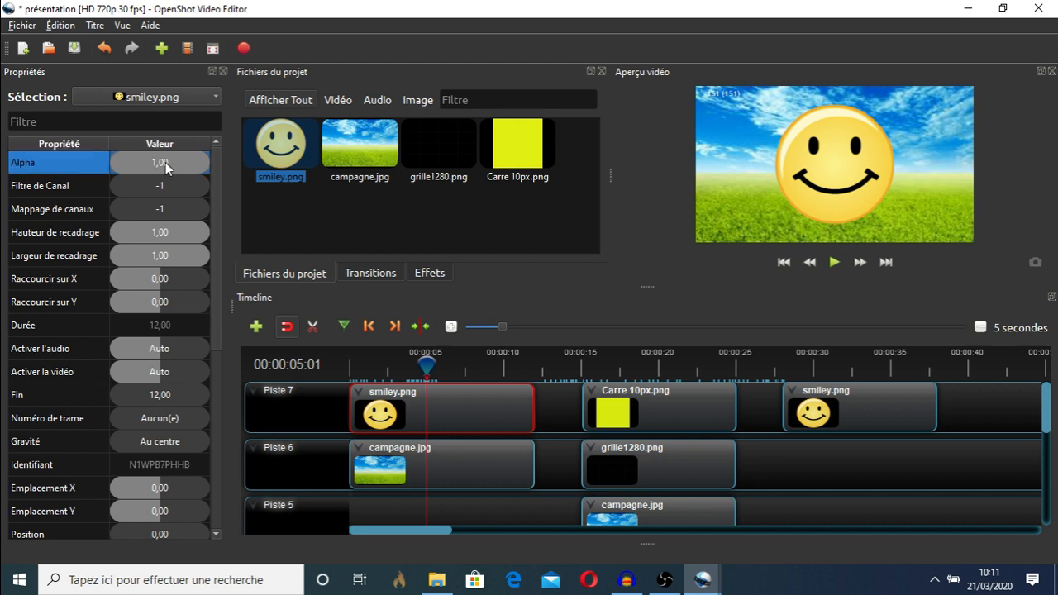
pyautogui.write('0,5')
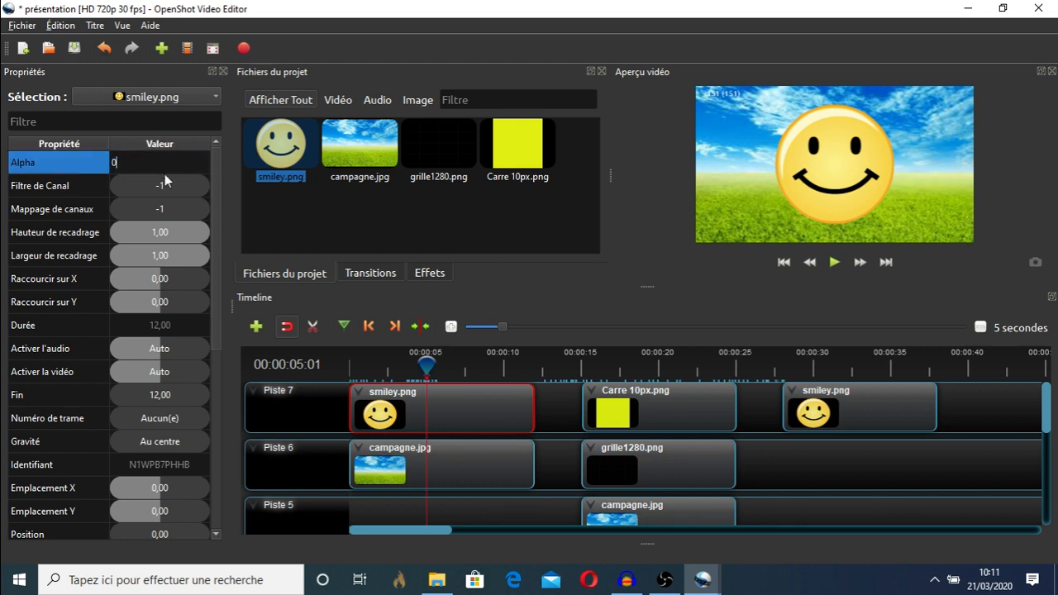
pyautogui.press('Return')
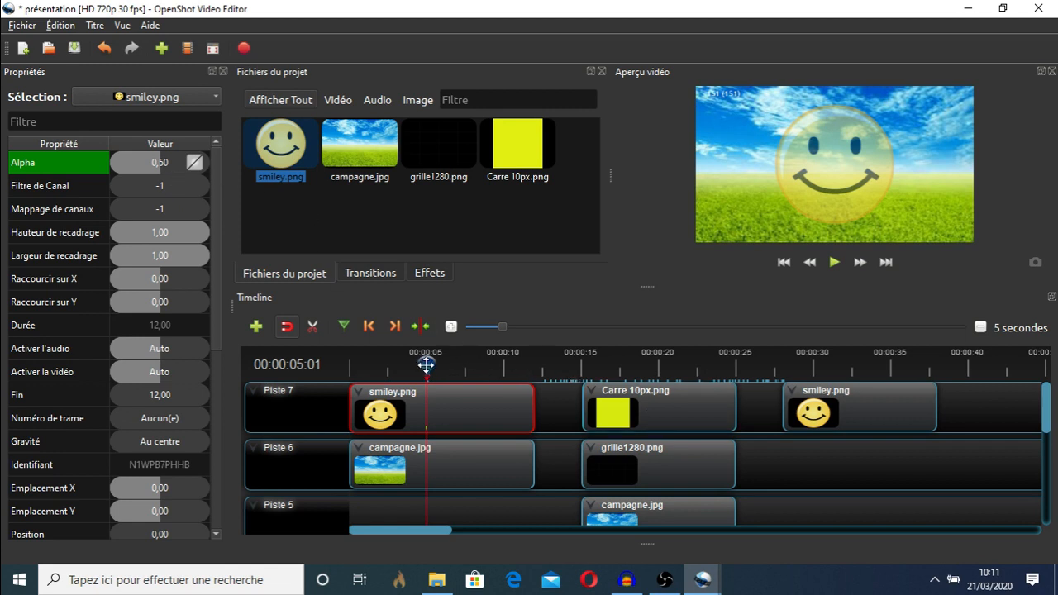
# Play the smiley.png alpha animation from the start of the timeline past 5 s, and return the playhead to the start
pyautogui.moveTo(423, 364); pyautogui.dragTo(350, 365)
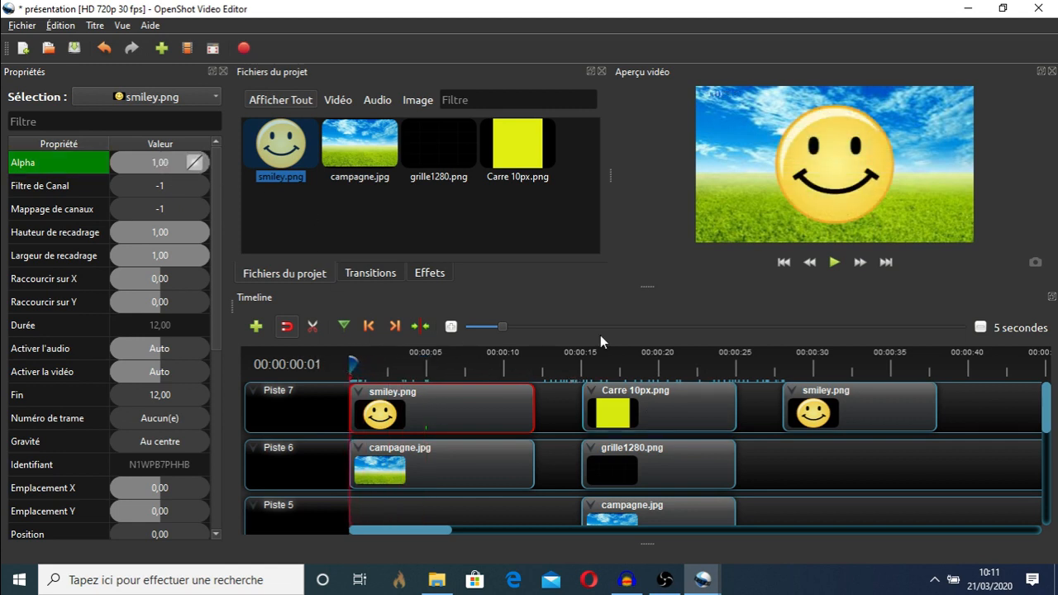
pyautogui.click(833, 262)
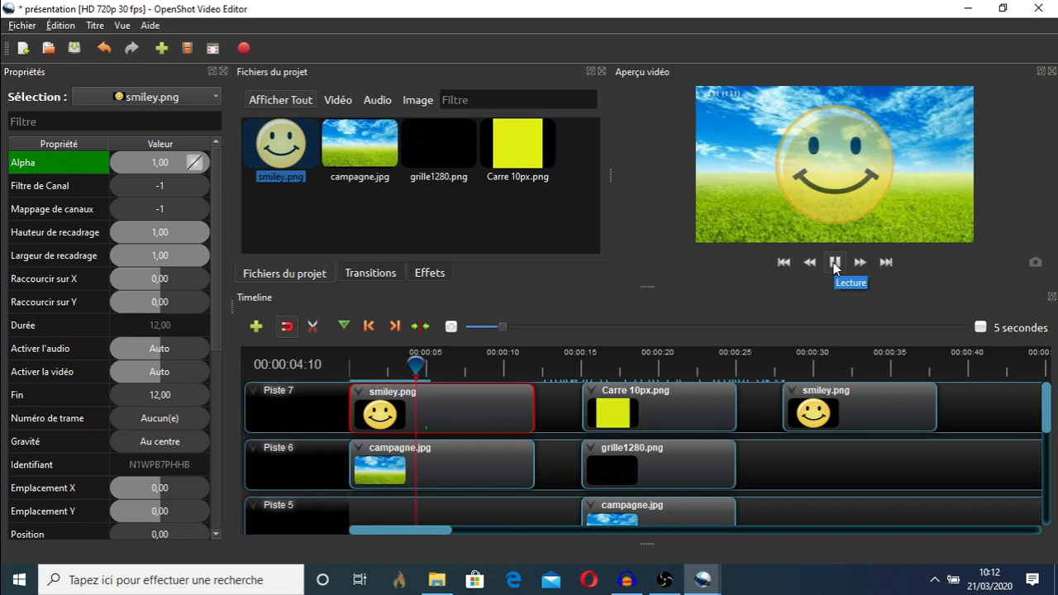
pyautogui.click(835, 262)
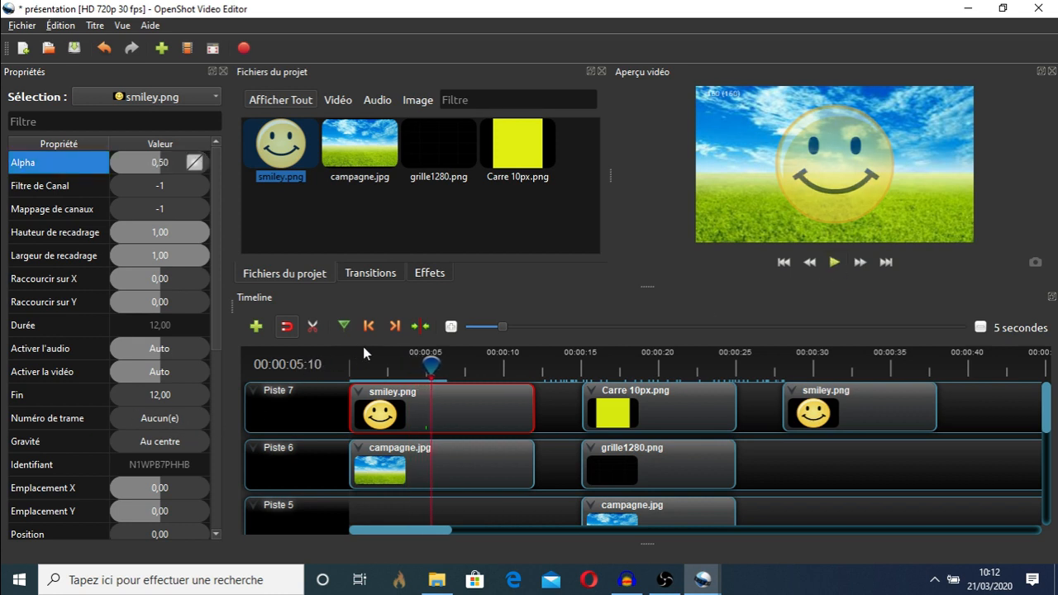
pyautogui.moveTo(432, 364); pyautogui.dragTo(350, 361)
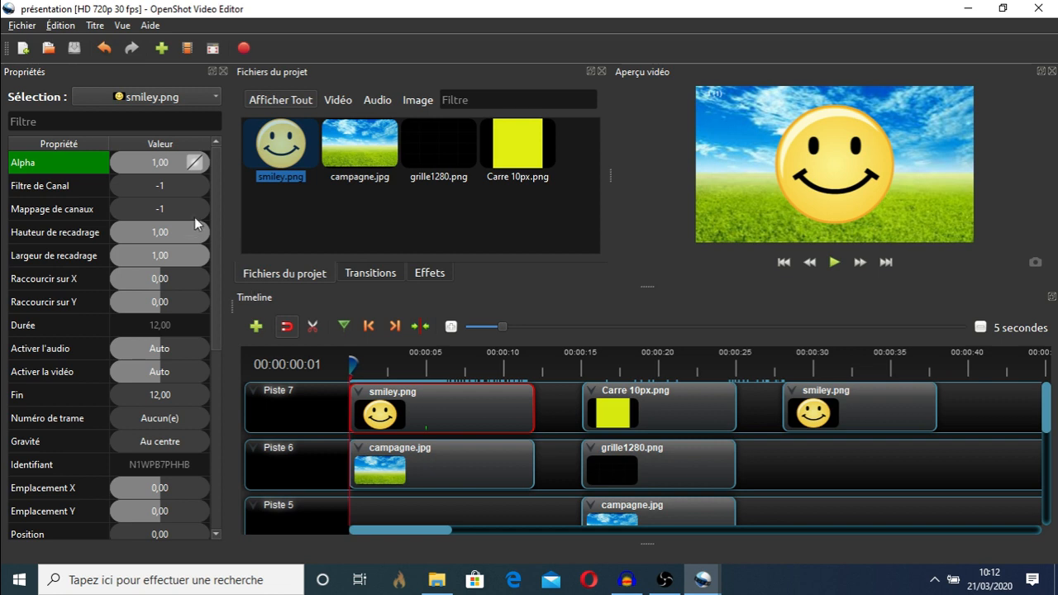
# Change the Alpha interpolation of the first smiley.png clip to Constant at the keyframe near 5 s
pyautogui.moveTo(351, 364); pyautogui.dragTo(427, 364)
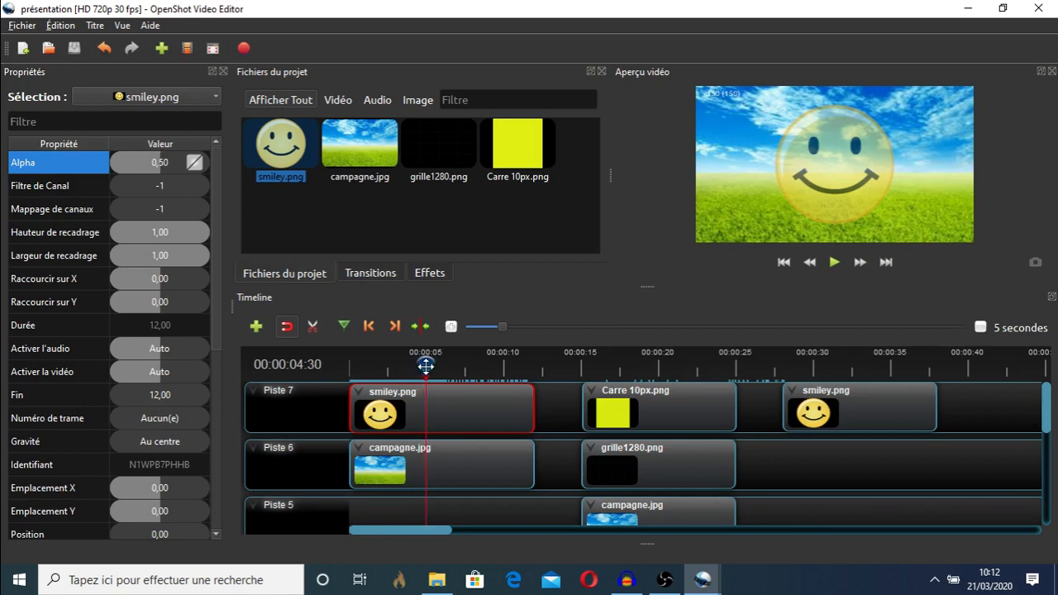
pyautogui.rightClick(194, 164)
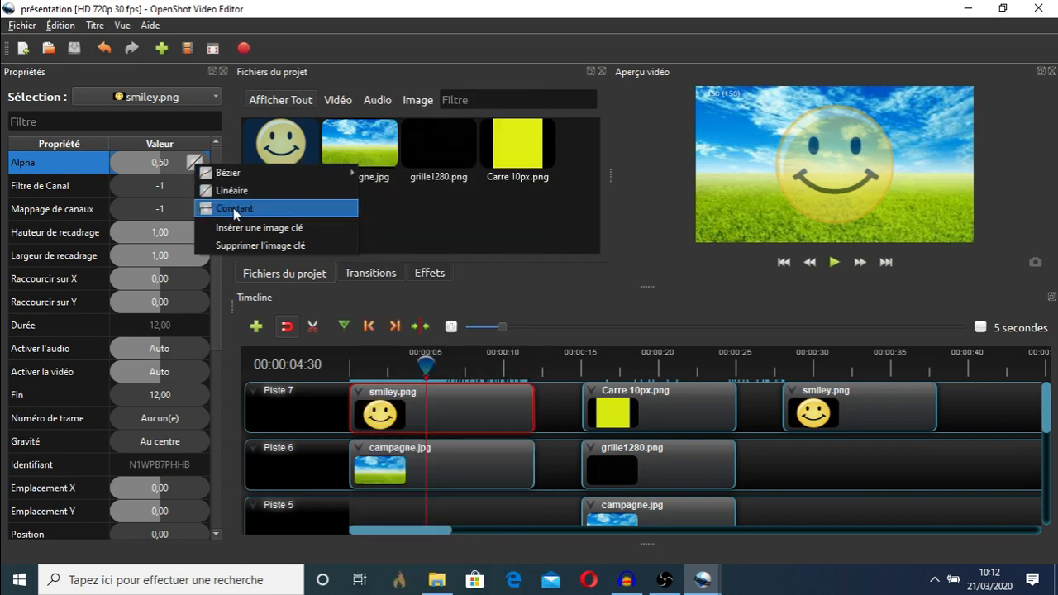
pyautogui.click(233, 208)
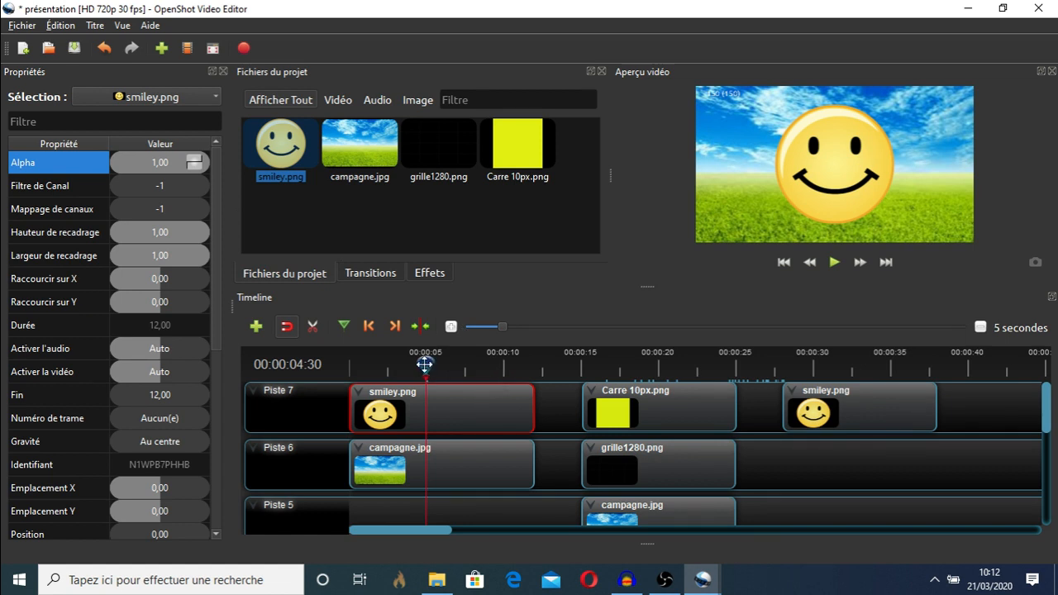
# Scrub the playhead from the start of the timeline to just past 5 s to examine the constant Alpha change
pyautogui.moveTo(424, 363); pyautogui.dragTo(347, 364)
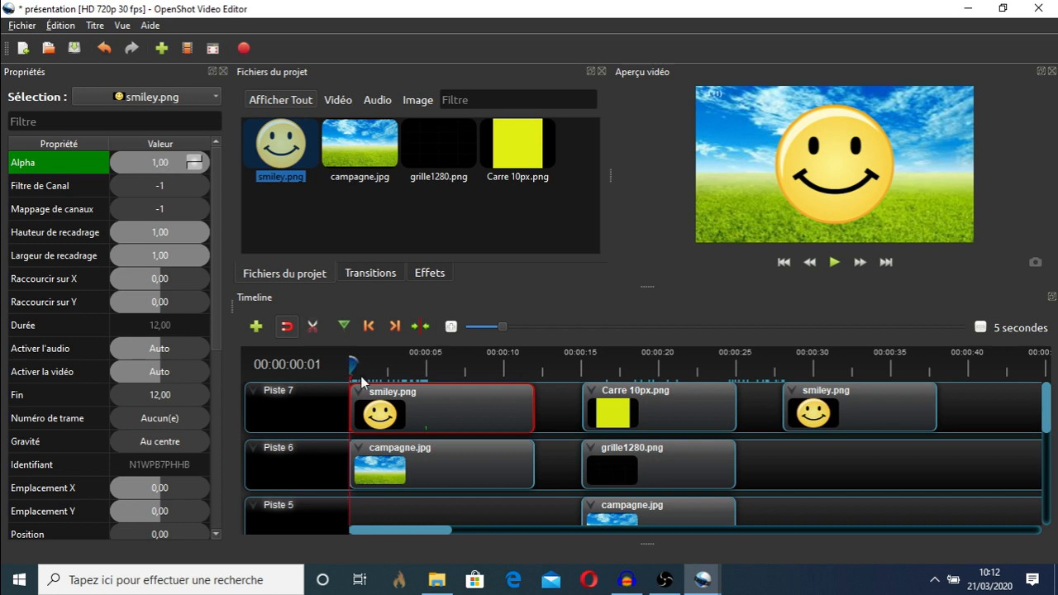
pyautogui.moveTo(350, 366); pyautogui.dragTo(414, 364)
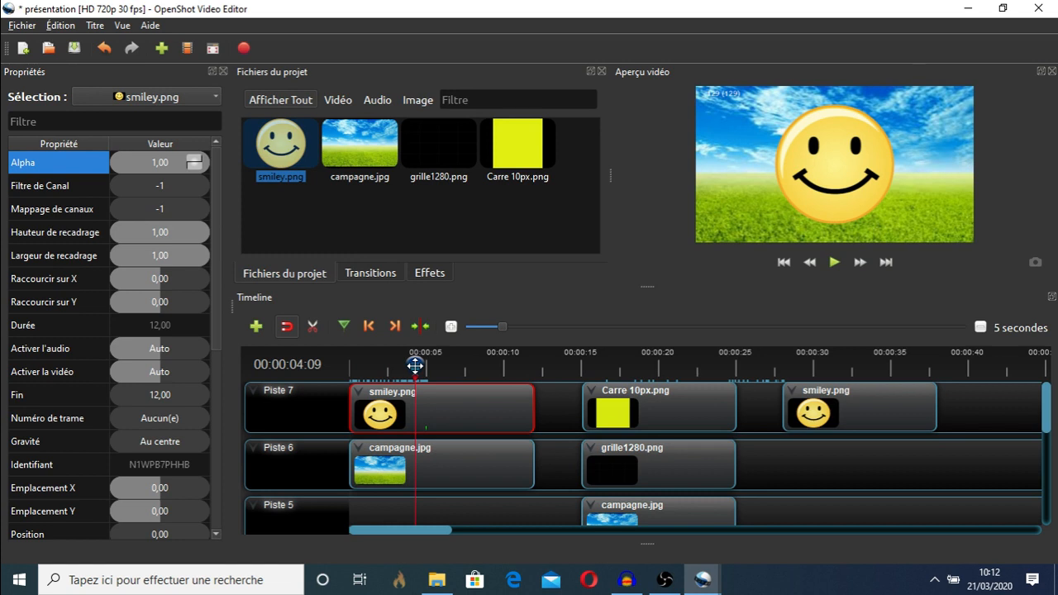
pyautogui.moveTo(414, 362); pyautogui.dragTo(427, 366)
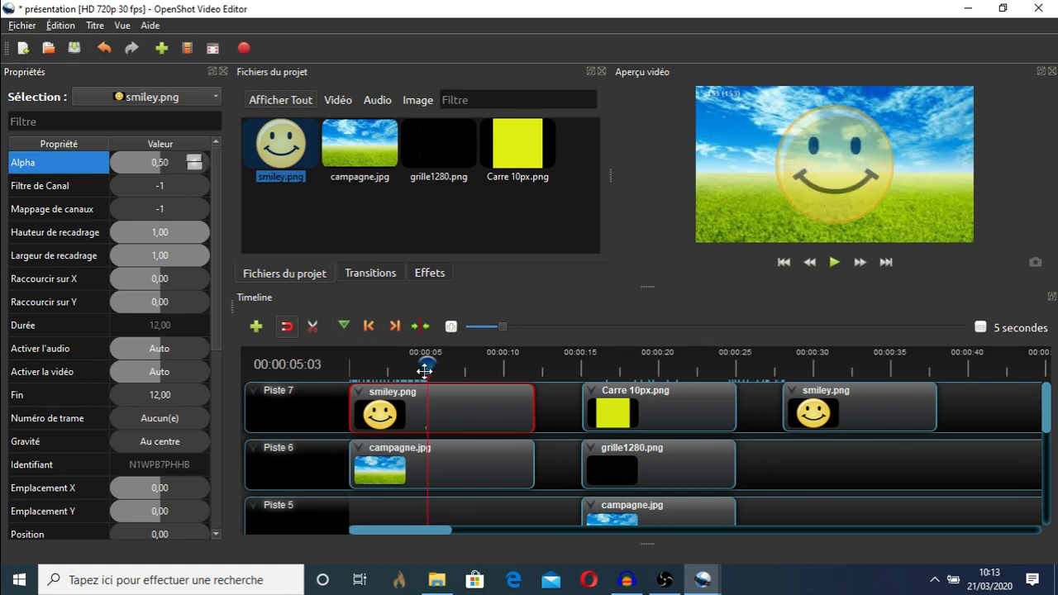
# Add Emplacement X and Emplacement Y keyframes of 0,25 to the Carre 10px.png clip with the playhead at about 20 s
pyautogui.moveTo(427, 366); pyautogui.dragTo(526, 365)
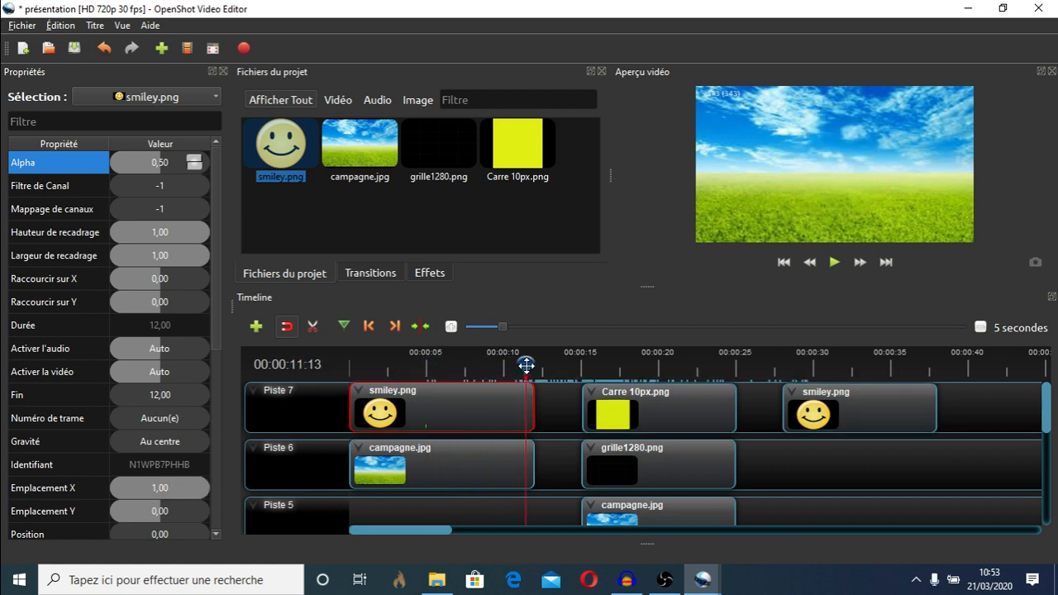
pyautogui.moveTo(526, 365); pyautogui.dragTo(583, 363)
pyautogui.click(689, 414)
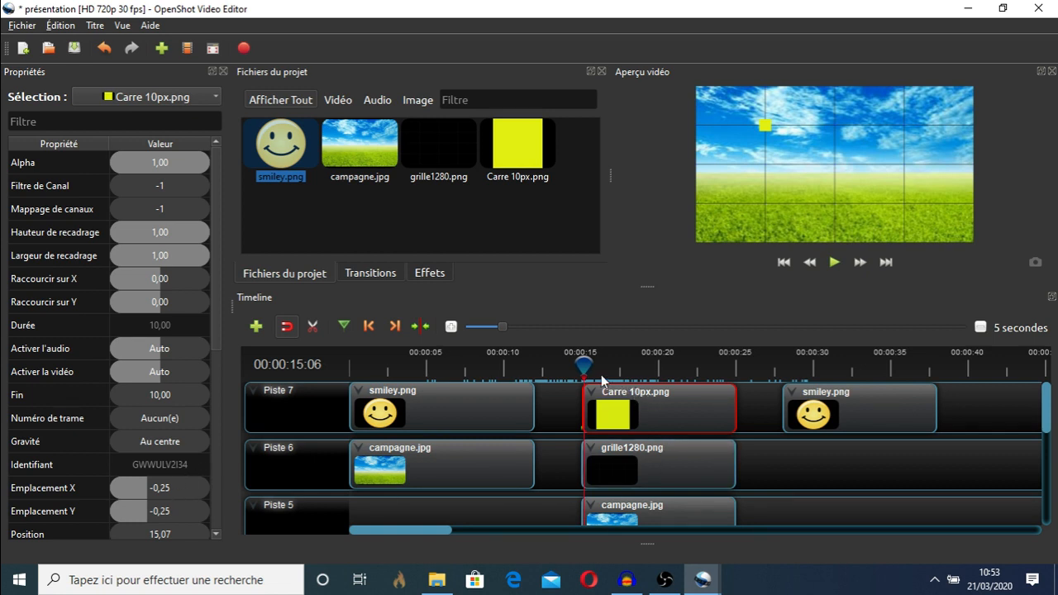
pyautogui.moveTo(584, 364); pyautogui.dragTo(658, 364)
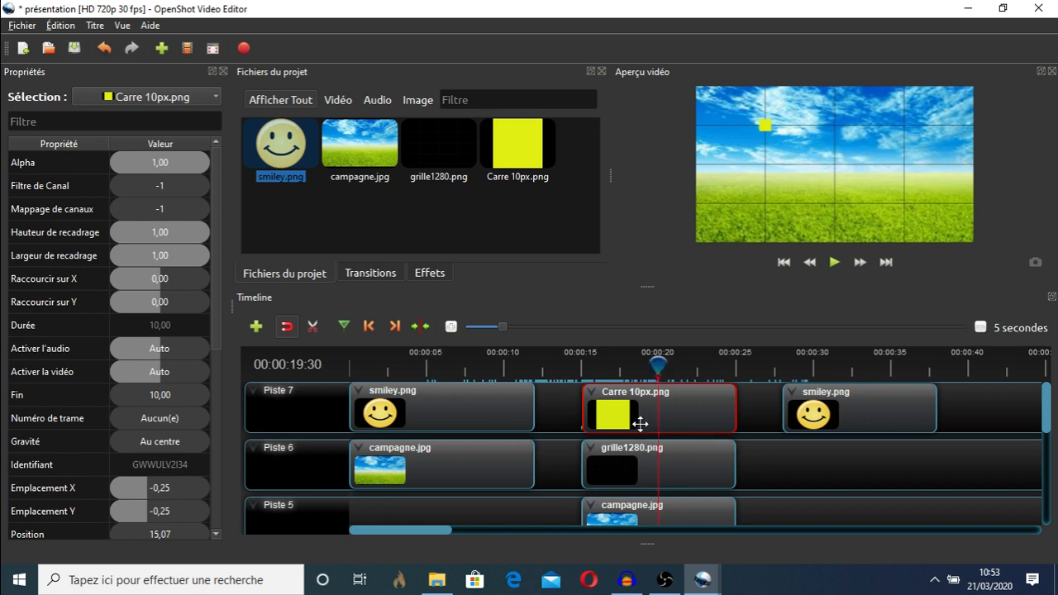
pyautogui.doubleClick(155, 490)
pyautogui.write('0')
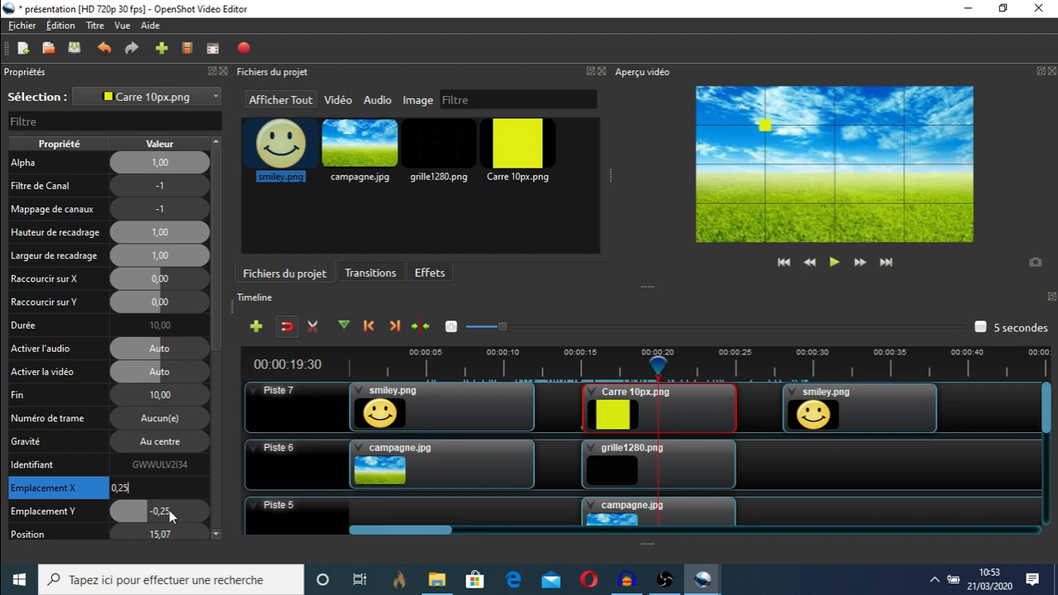
pyautogui.doubleClick(172, 512)
pyautogui.write('0,')
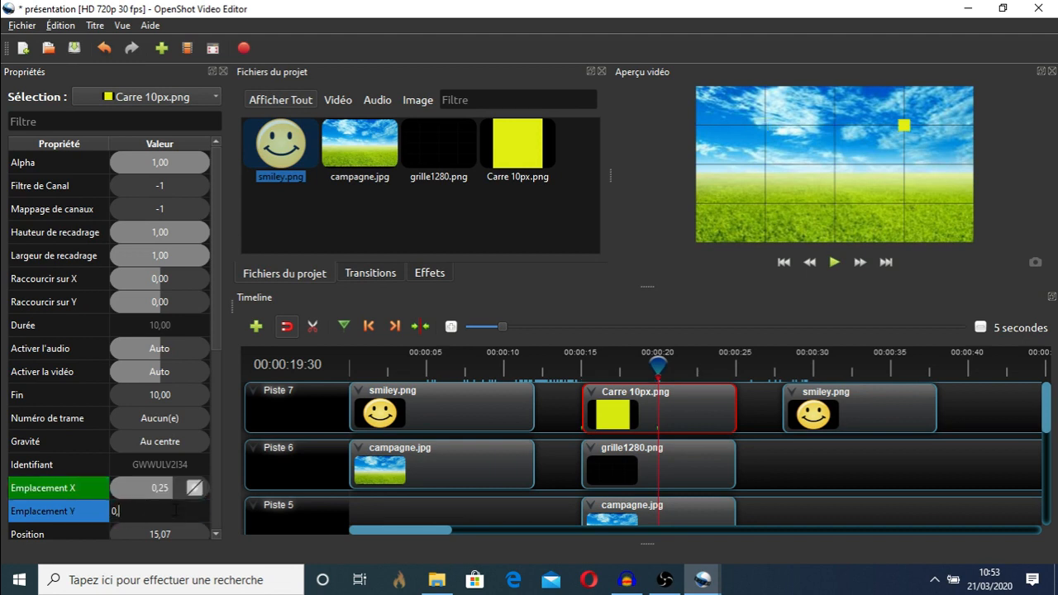
pyautogui.write('25')
pyautogui.press('Return')
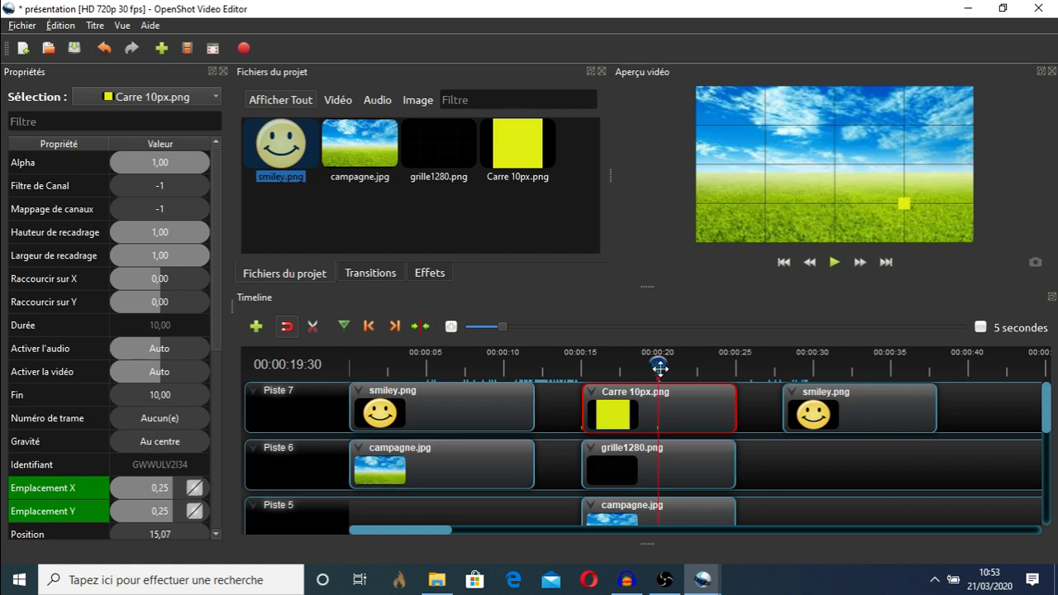
# Play the Carre 10px.png motion from about 15 s to past 20 s
pyautogui.moveTo(658, 366); pyautogui.dragTo(581, 362)
pyautogui.click(831, 271)
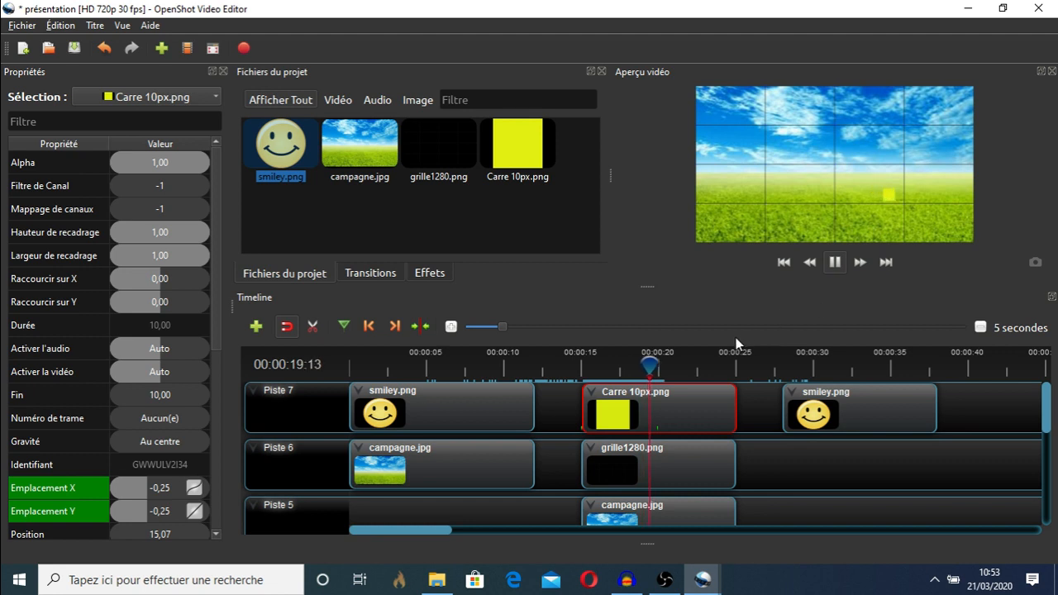
pyautogui.click(835, 262)
# Change the Emplacement X interpolation of the Carre 10px.png clip to Bézier Atténuation/Amélioration (Quart) at the 20 s keyframe
pyautogui.moveTo(676, 368); pyautogui.dragTo(658, 365)
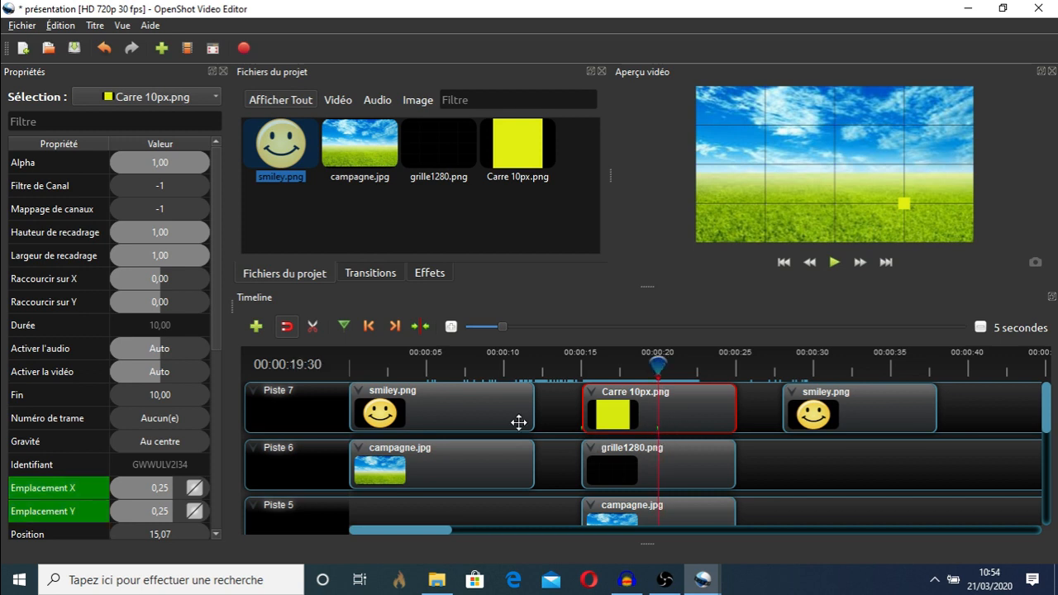
pyautogui.click(194, 492)
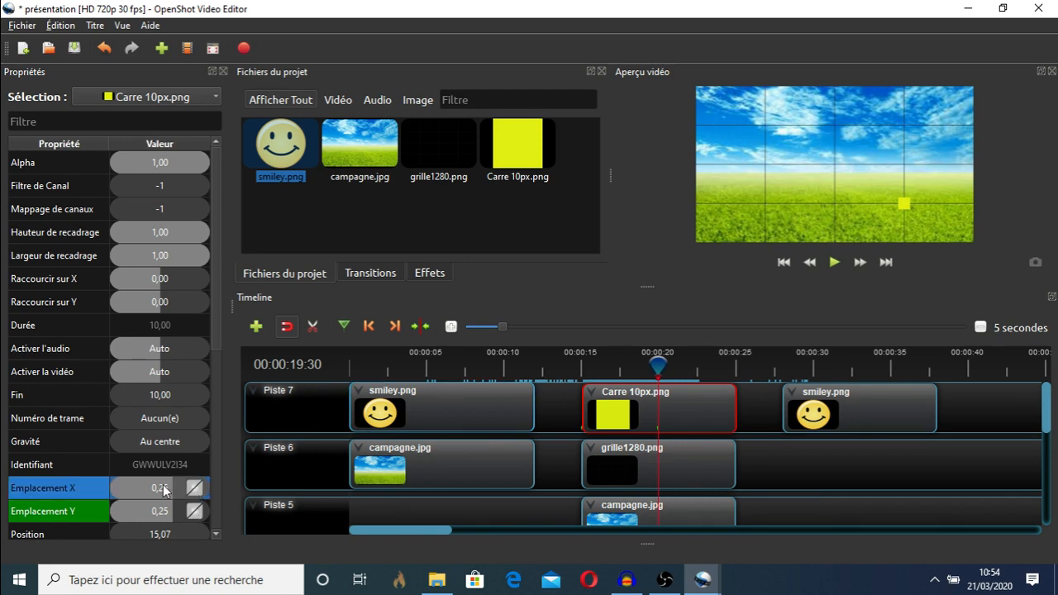
pyautogui.rightClick(195, 494)
pyautogui.moveTo(197, 499)
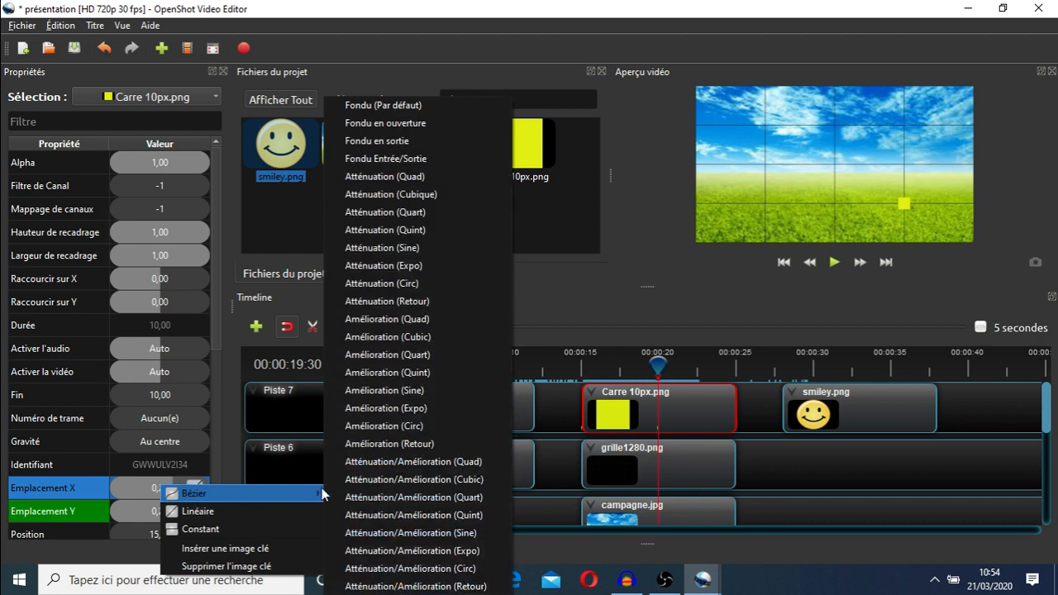
pyautogui.click(413, 496)
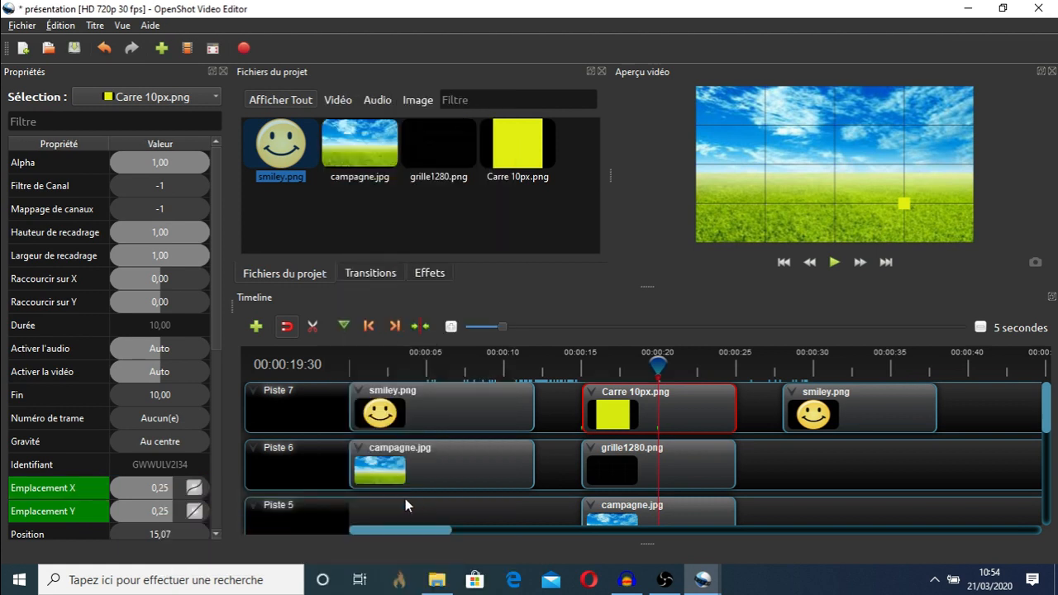
# Replay the Carre 10px.png clip from about 15 s to past 21 s to examine the Bézier motion on X
pyautogui.moveTo(658, 364); pyautogui.dragTo(582, 366)
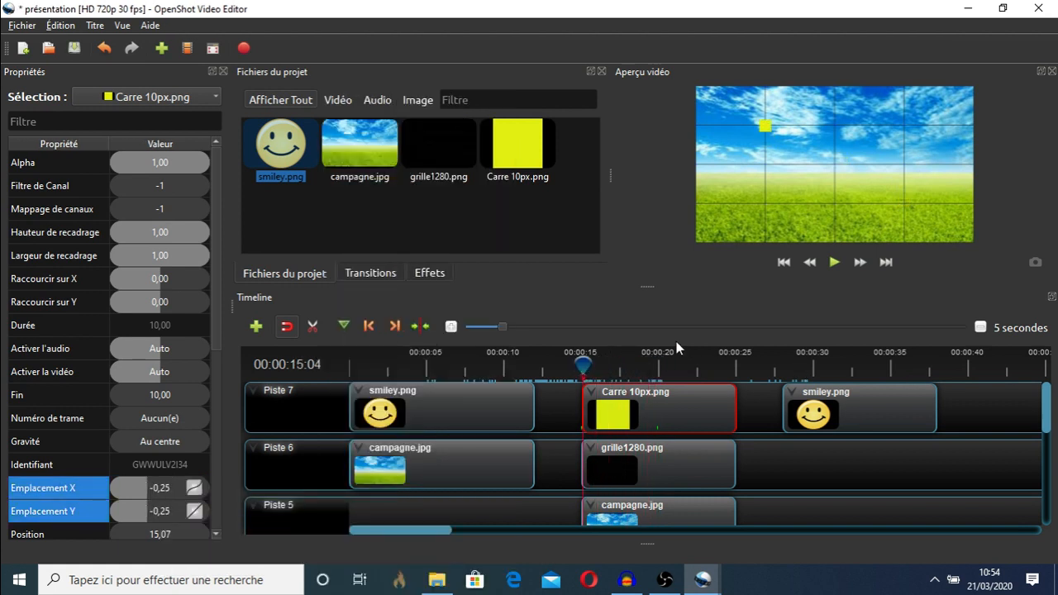
pyautogui.click(837, 262)
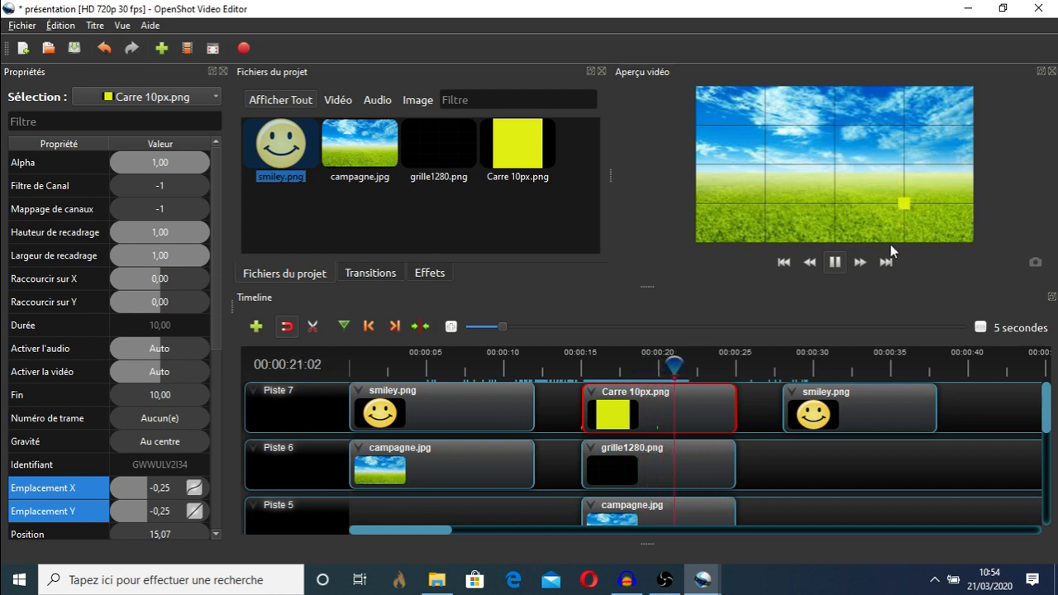
pyautogui.click(831, 264)
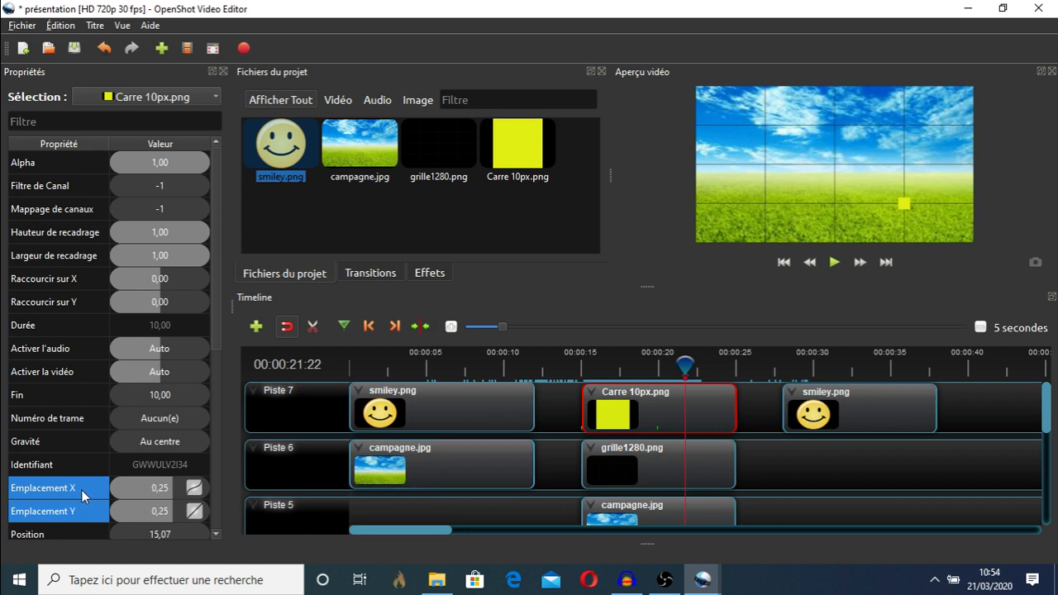
# Add an Emplacement X keyframe of 0,50 to the Carre 10px.png clip with the playhead at 00:00:21:22
pyautogui.doubleClick(149, 489)
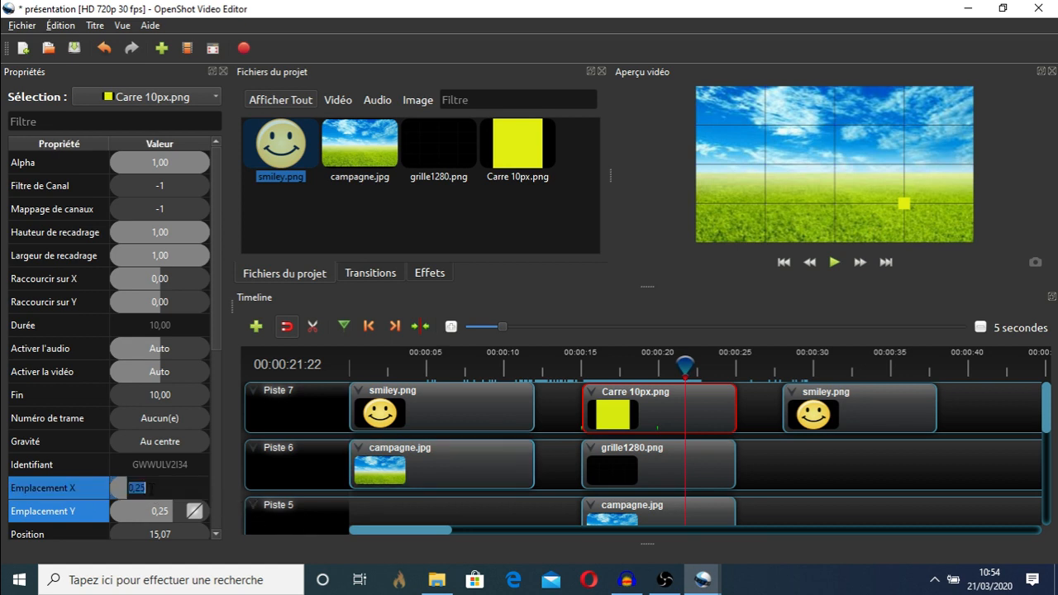
pyautogui.write('0')
pyautogui.press('Return')
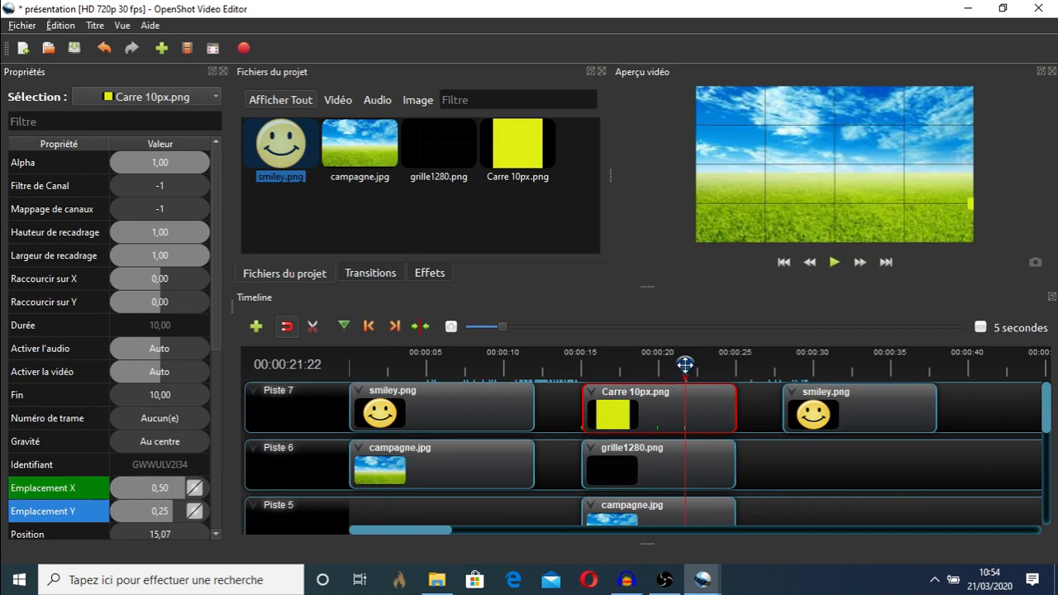
# Play the timeline from about 19 s to past 22 s to examine the added horizontal motion of the yellow square
pyautogui.moveTo(684, 364); pyautogui.dragTo(647, 364)
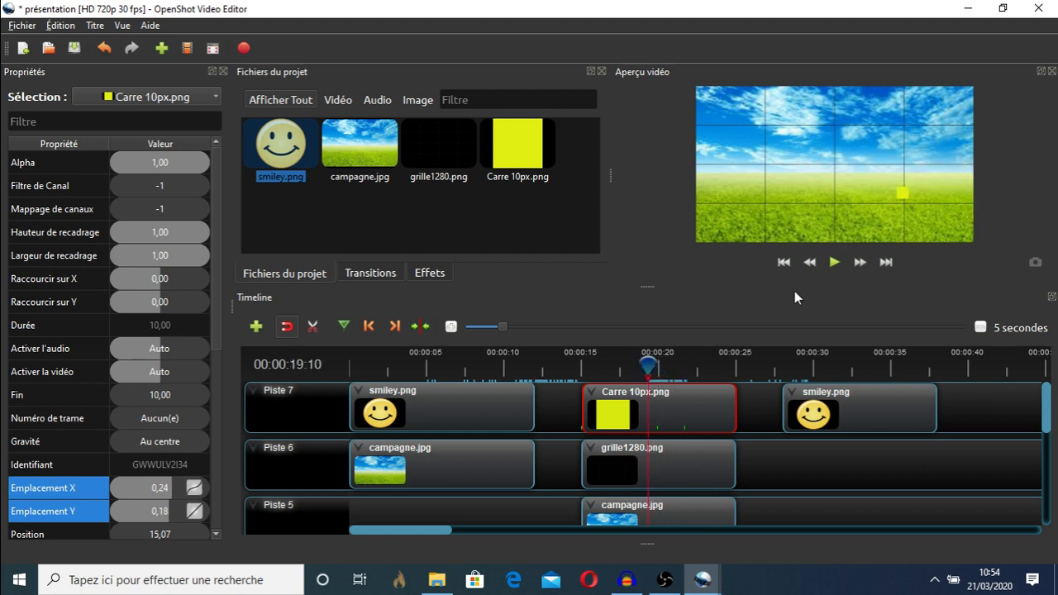
pyautogui.click(833, 263)
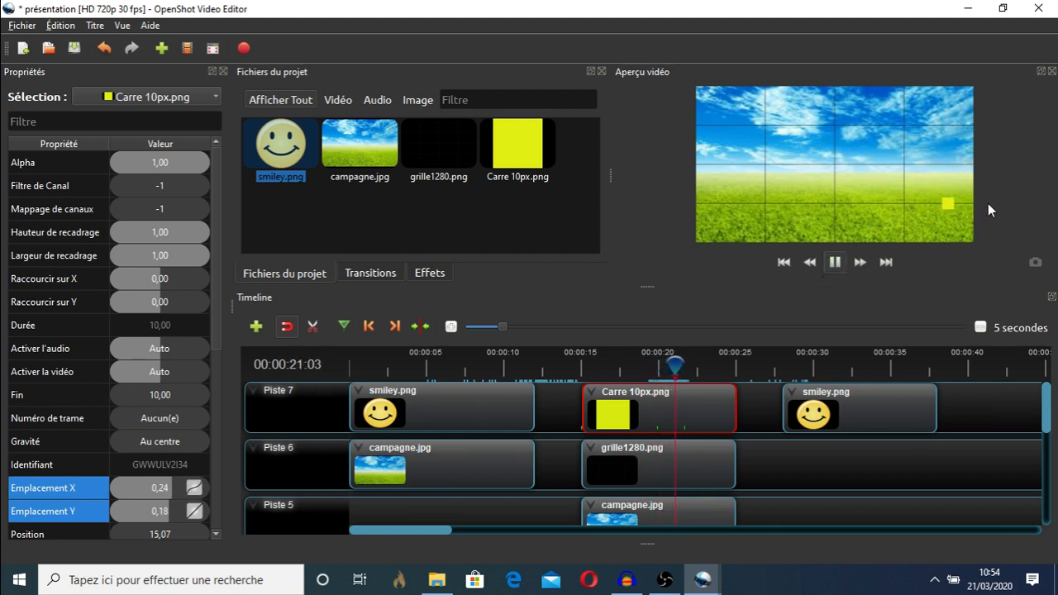
pyautogui.click(834, 262)
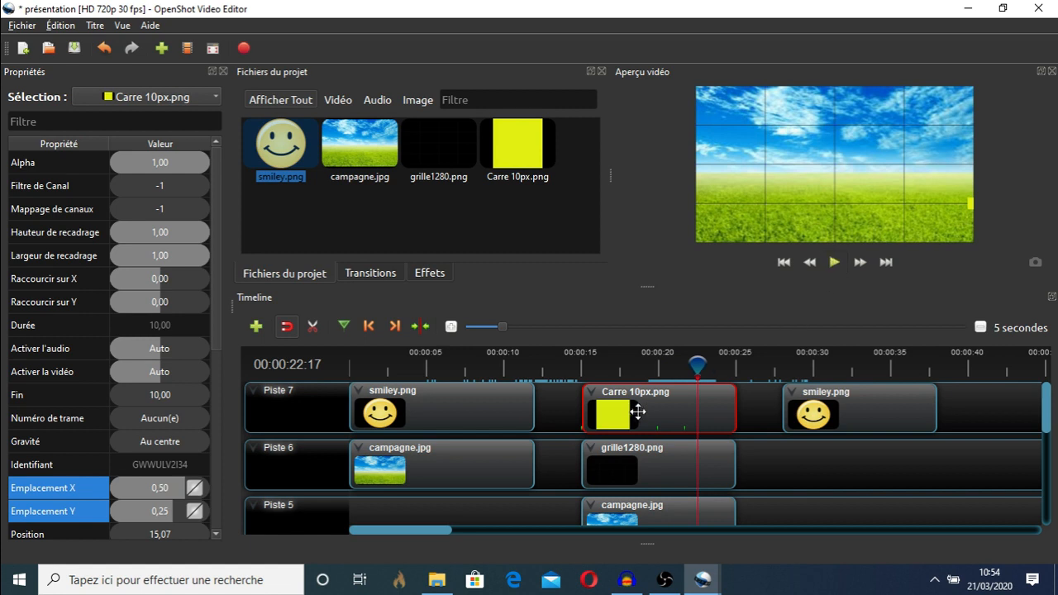
# Delete the Emplacement X keyframe at 00:00:21:22 from the Carre 10px.png clip
pyautogui.moveTo(699, 363); pyautogui.dragTo(685, 364)
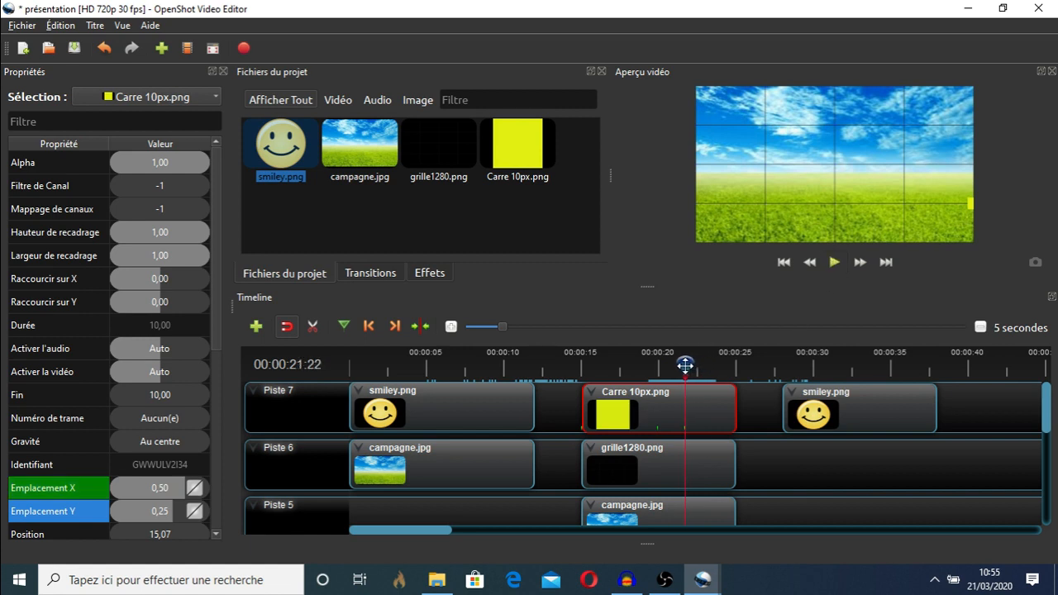
pyautogui.click(84, 488)
pyautogui.rightClick(147, 486)
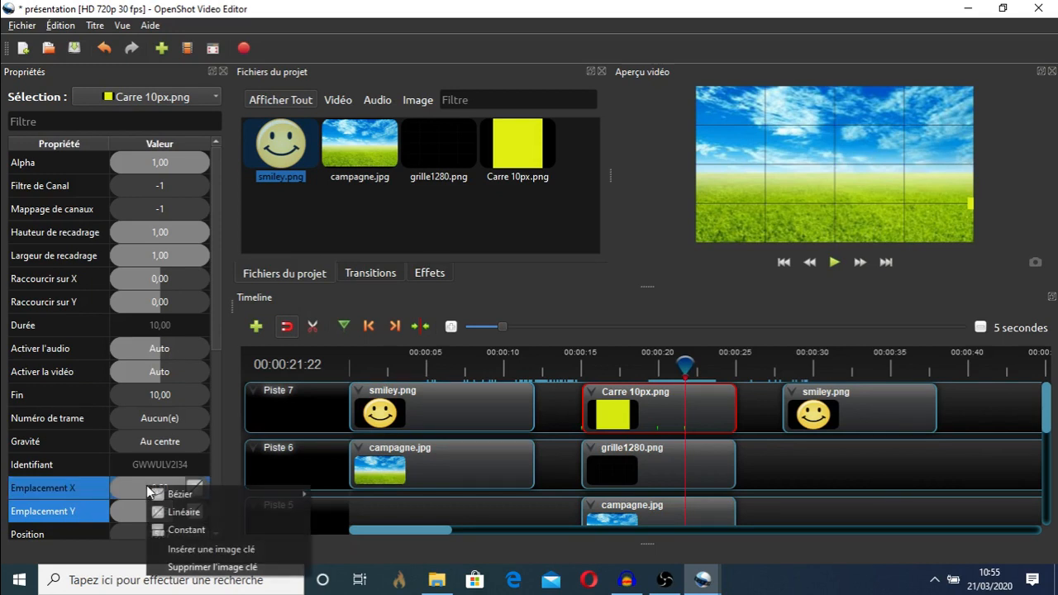
pyautogui.click(186, 568)
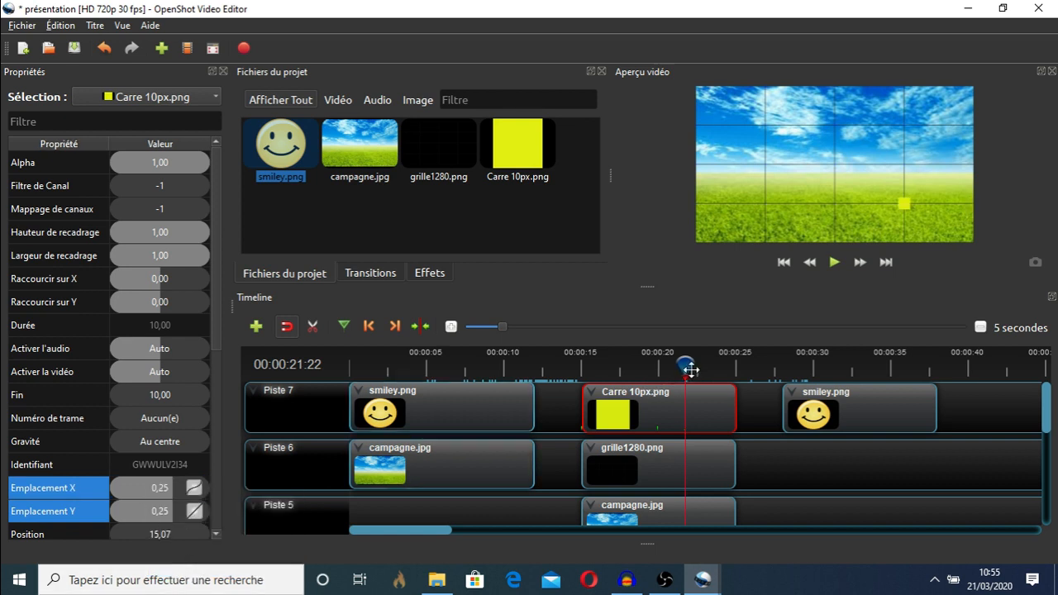
# Delete the Emplacement X and Emplacement Y keyframes at about 20 s from the Carre 10px.png clip, and check earlier frames
pyautogui.moveTo(684, 364); pyautogui.dragTo(657, 364)
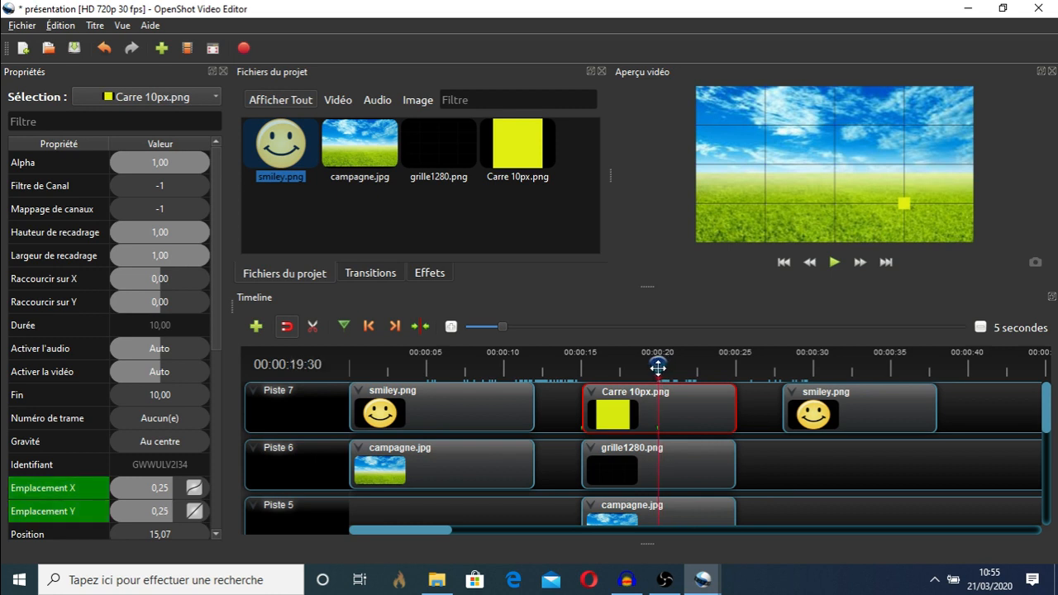
pyautogui.rightClick(92, 487)
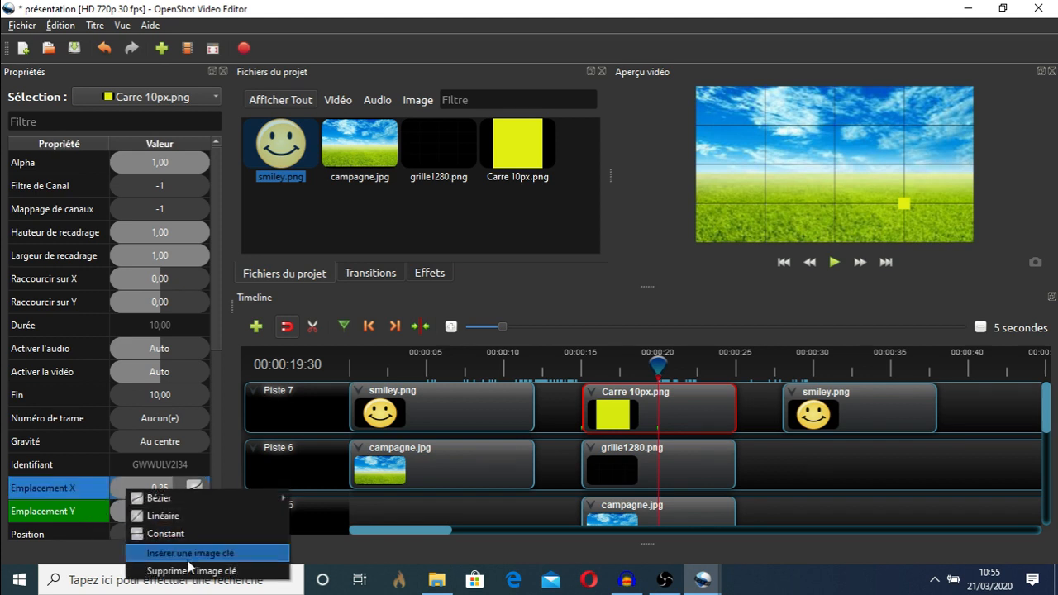
pyautogui.click(190, 569)
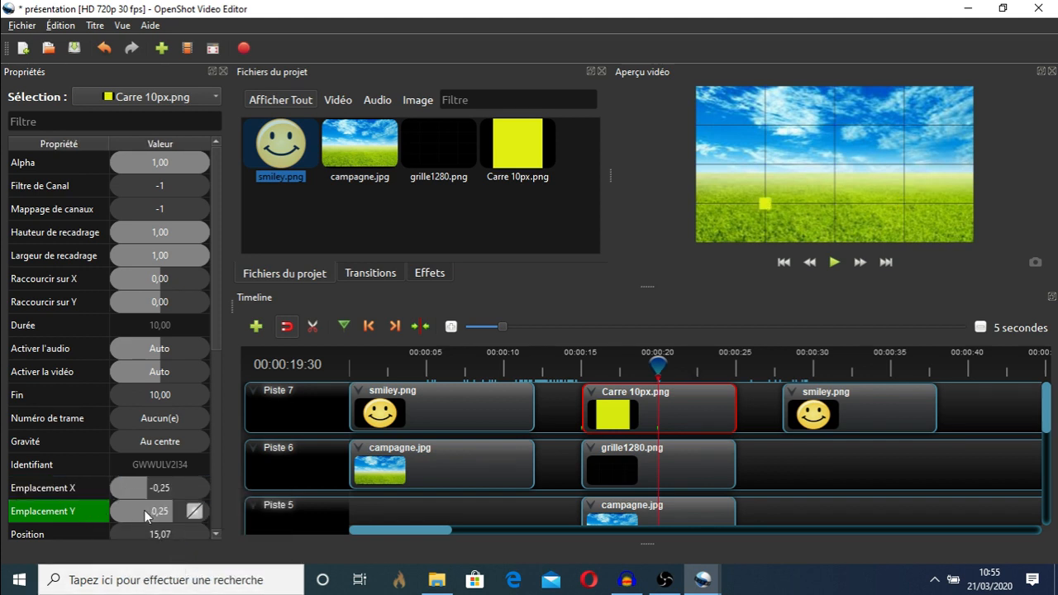
pyautogui.click(144, 510)
pyautogui.rightClick(150, 511)
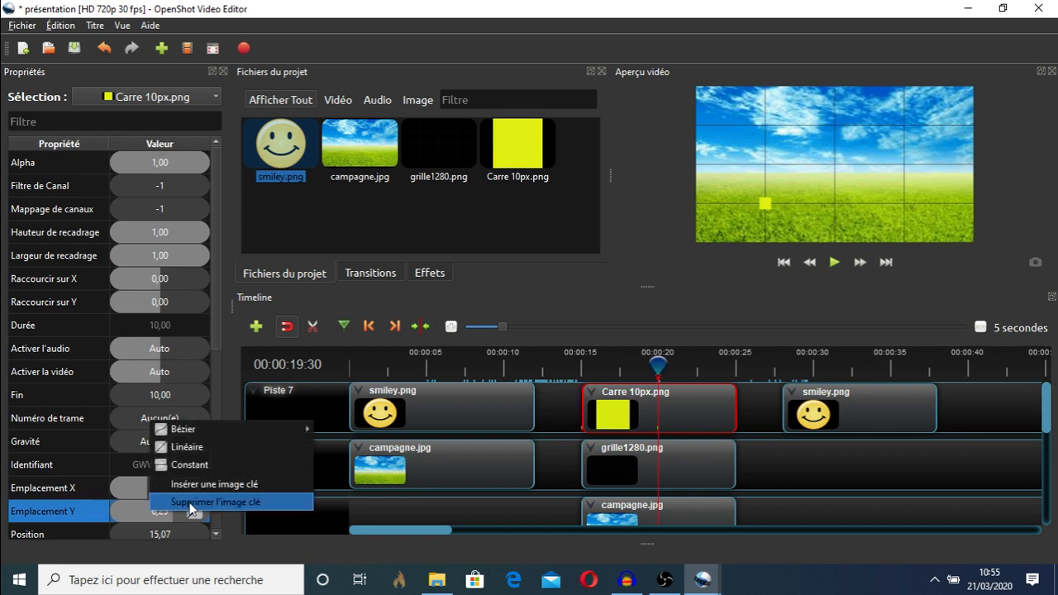
pyautogui.click(189, 502)
pyautogui.click(646, 363)
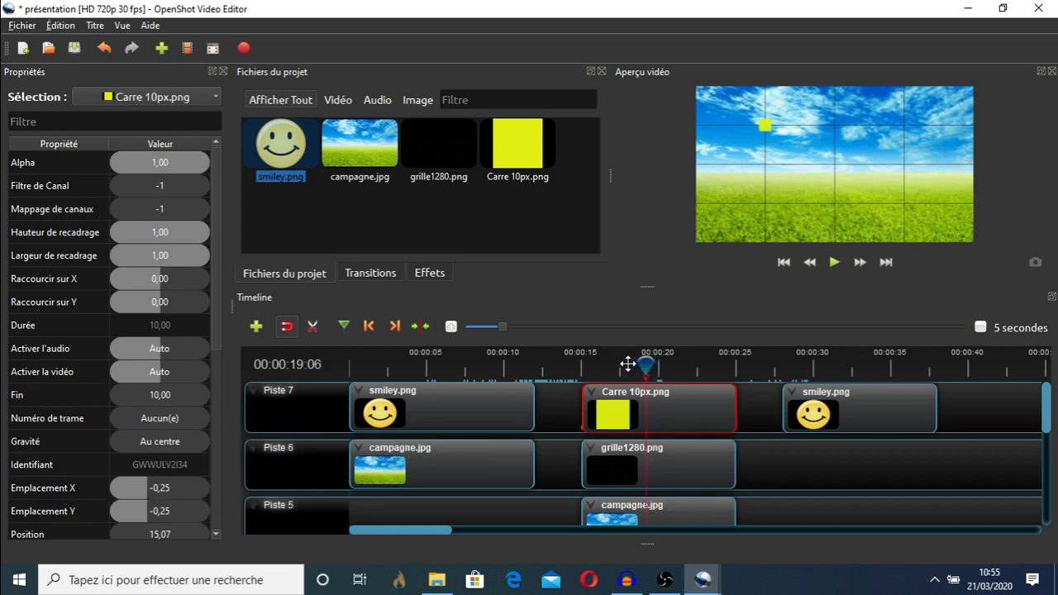
pyautogui.click(601, 364)
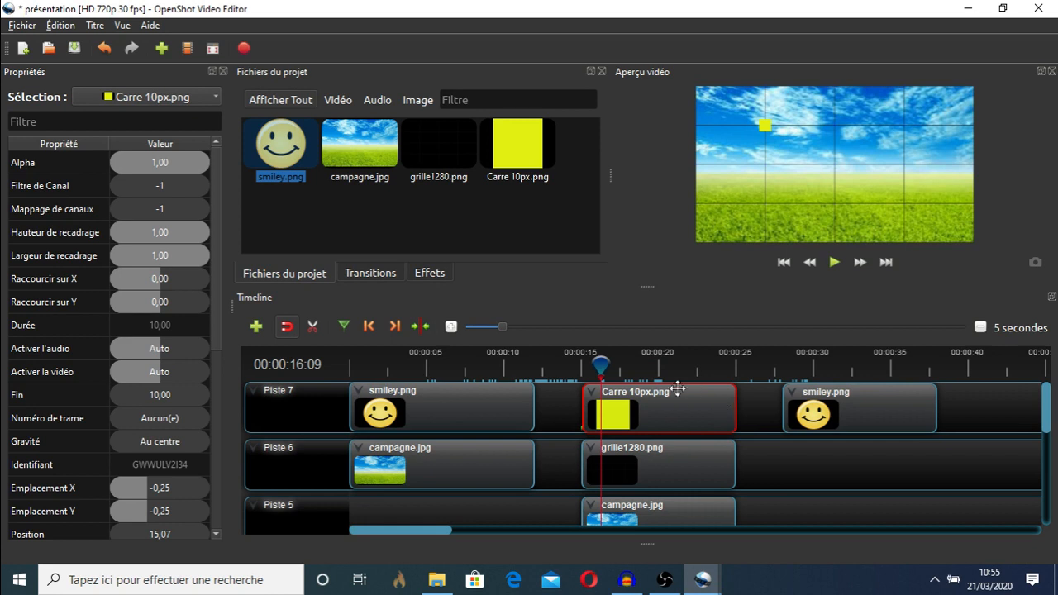